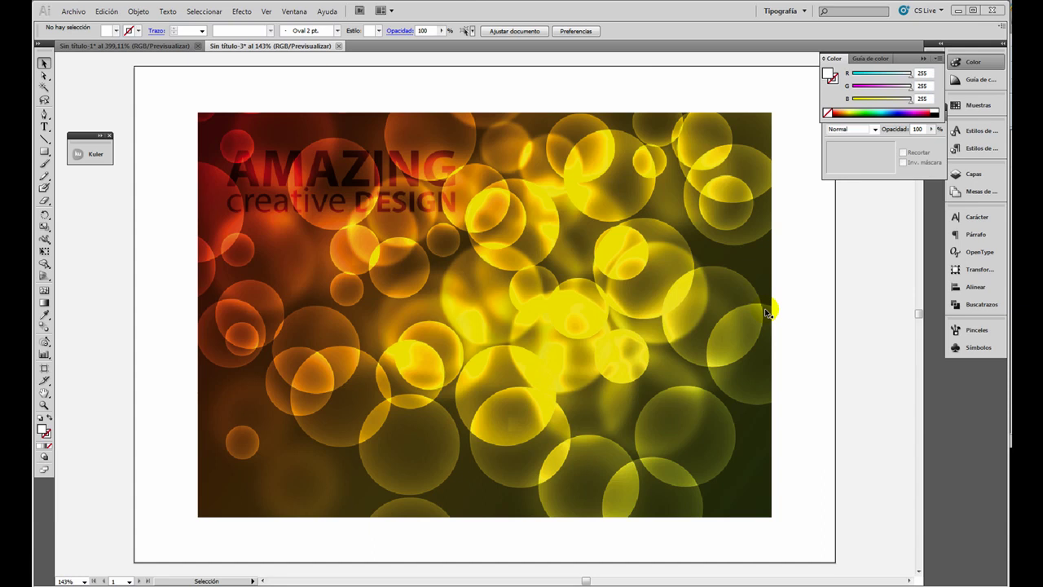
Delete the placed 'AMAZING creative DESIGN' bokeh sample image, leaving the artboard blank.
left_click(766, 310)
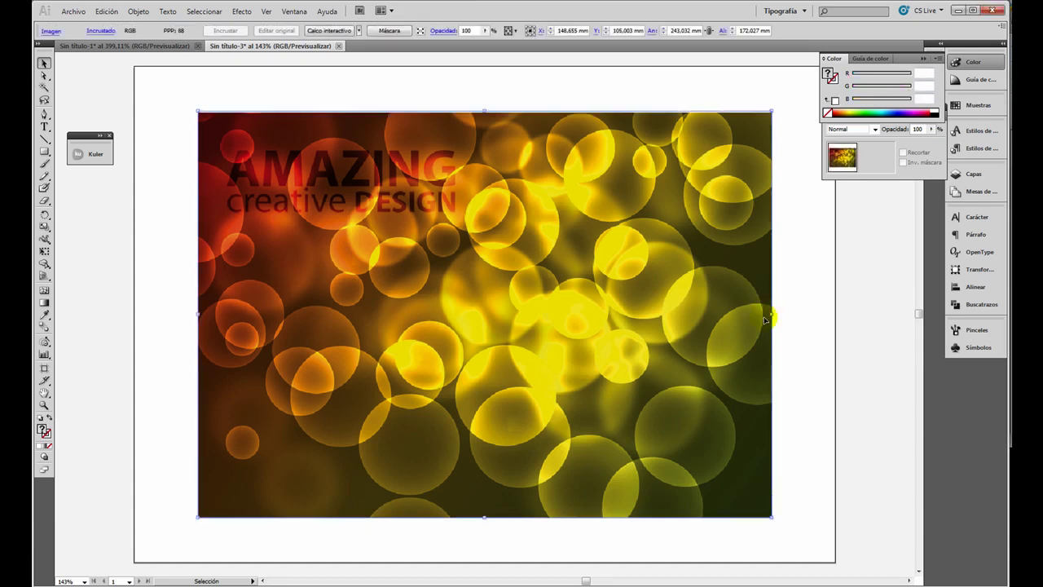
key("Delete")
left_click(711, 270)
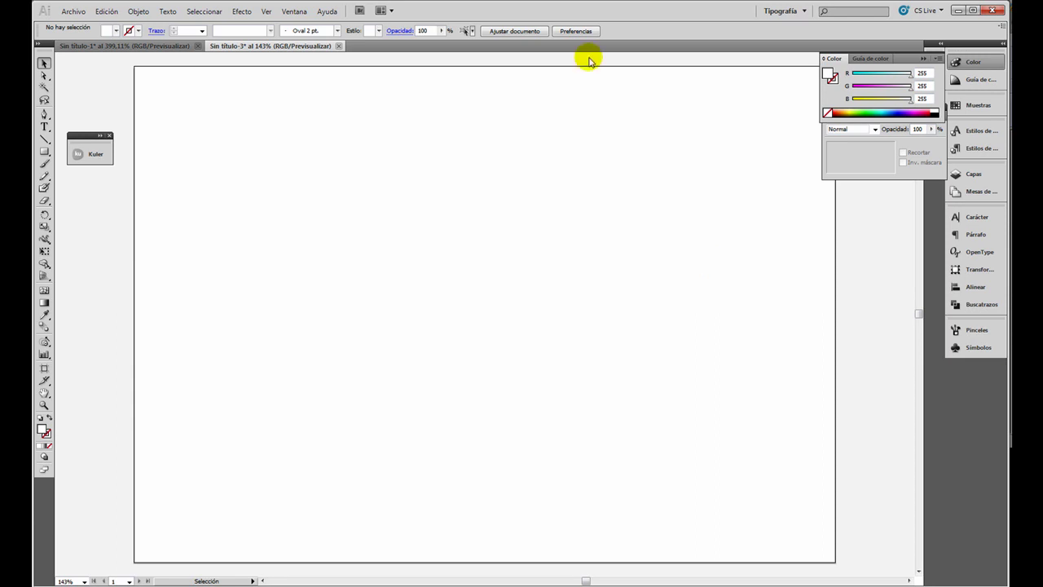
Draw a 297 × 210 mm rectangle over the artboard filled near-black (RGB 26, 23, 27).
left_click(45, 151)
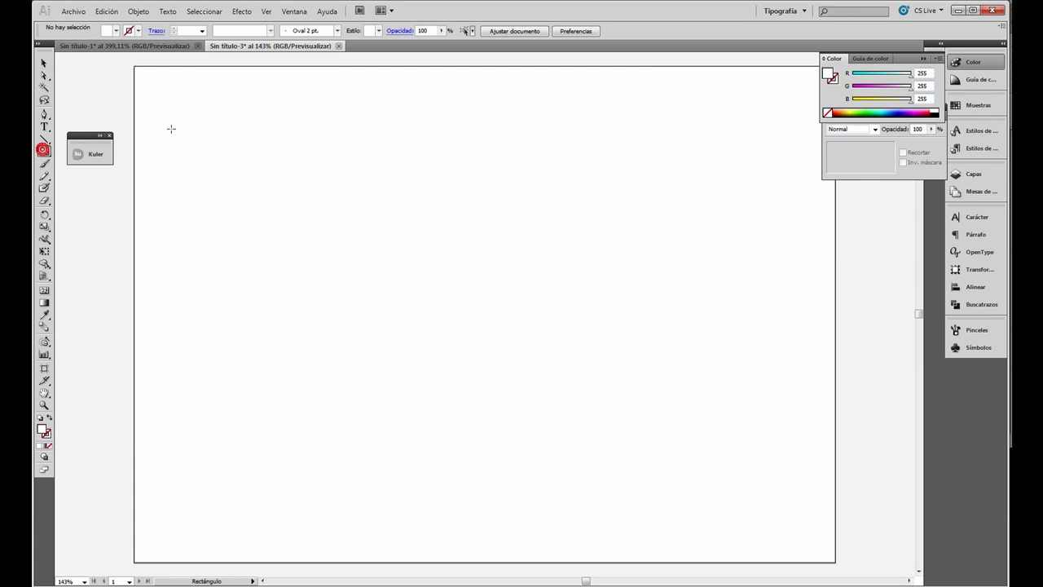
left_click_drag(134, 65, 834, 562)
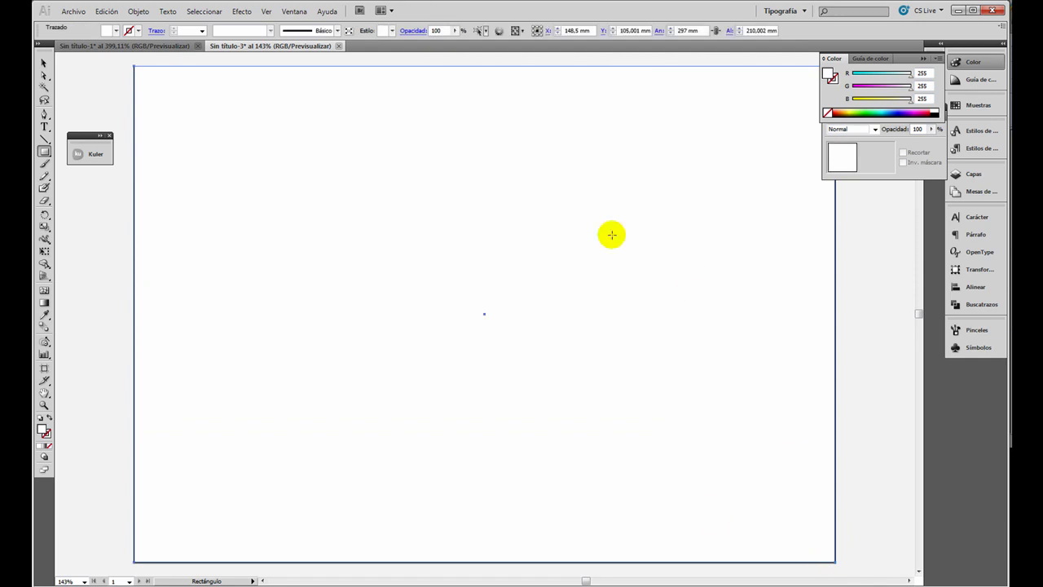
left_click(116, 31)
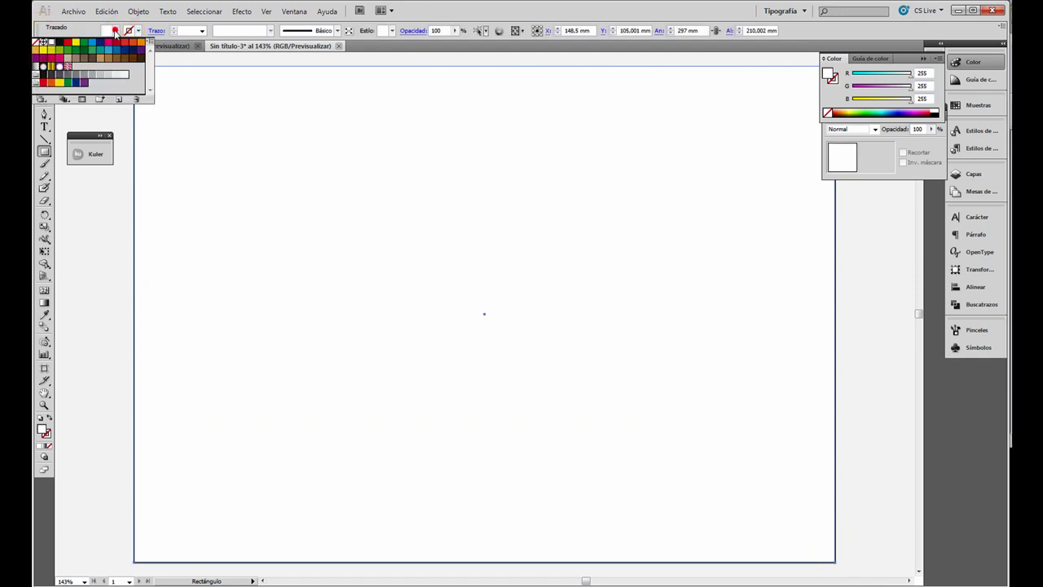
left_click(58, 43)
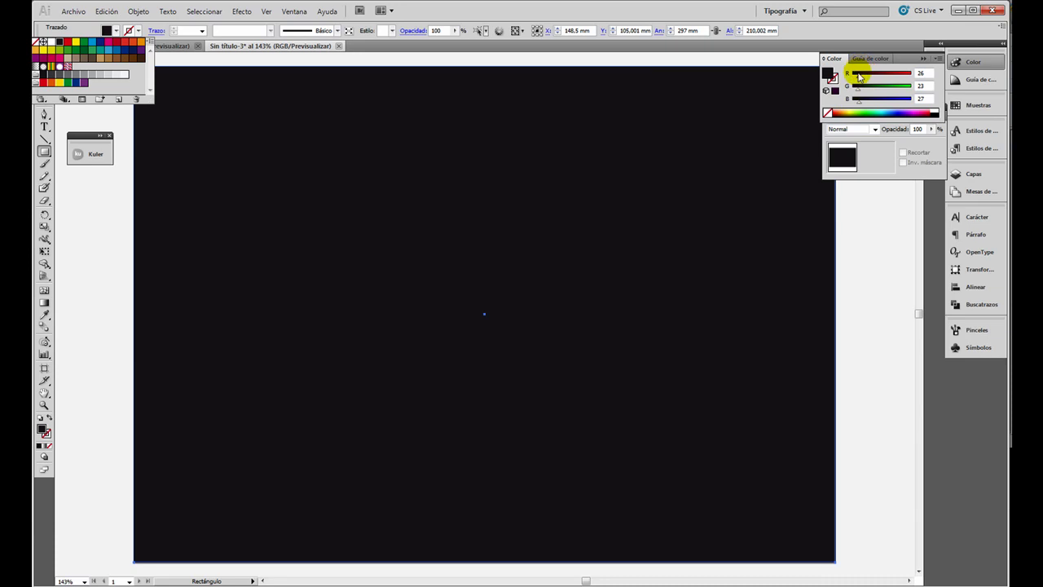
left_click(110, 30)
Select the dark background rectangle and bring up the stroke, gradient and transparency panels.
left_click(44, 63)
left_click(289, 145)
key("a")
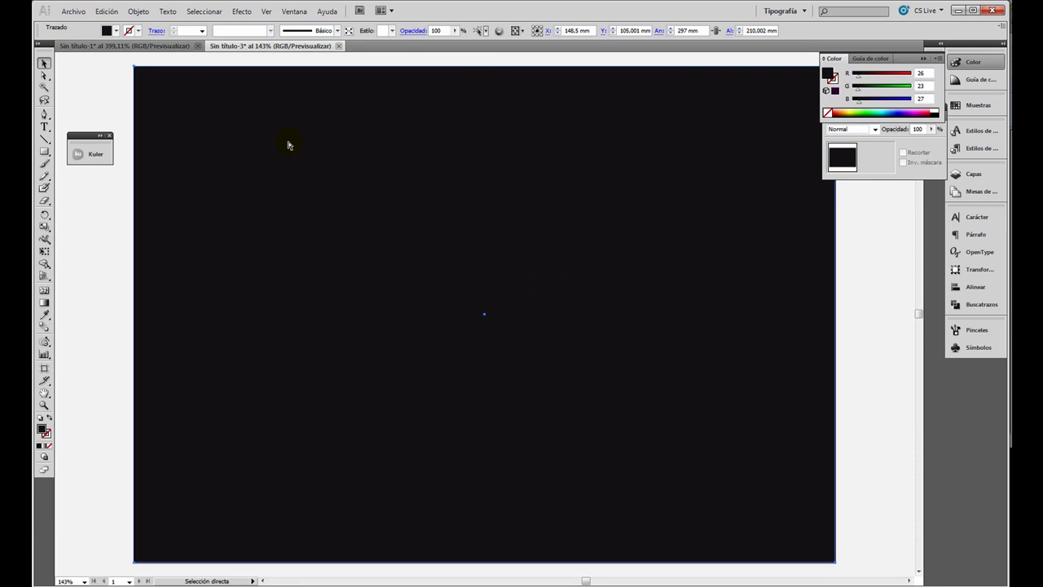
key("v")
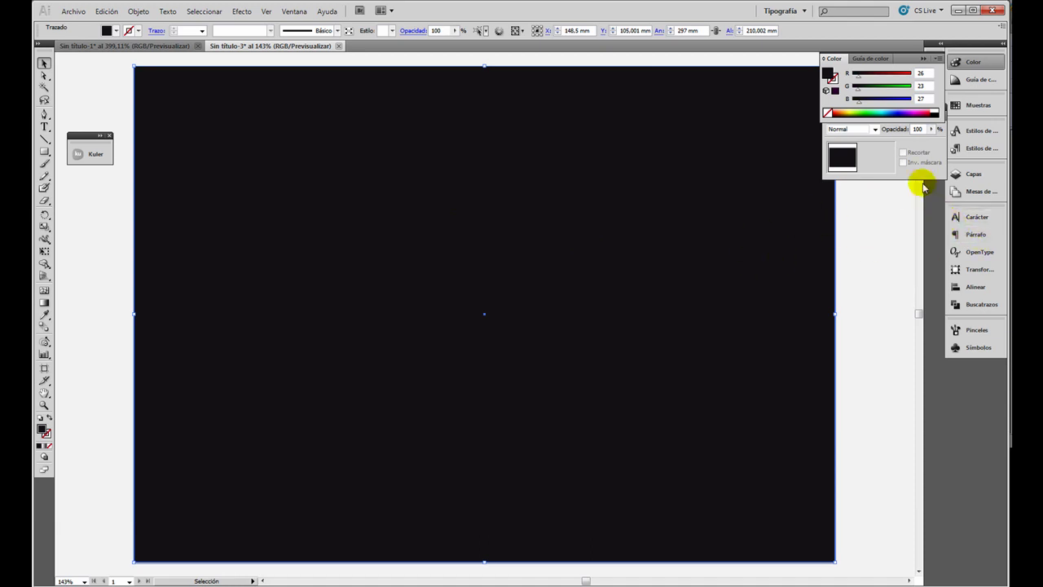
left_click(877, 155)
Apply a linear gradient with an added middle stop, setting the left stop to RGB red.
left_click(860, 116)
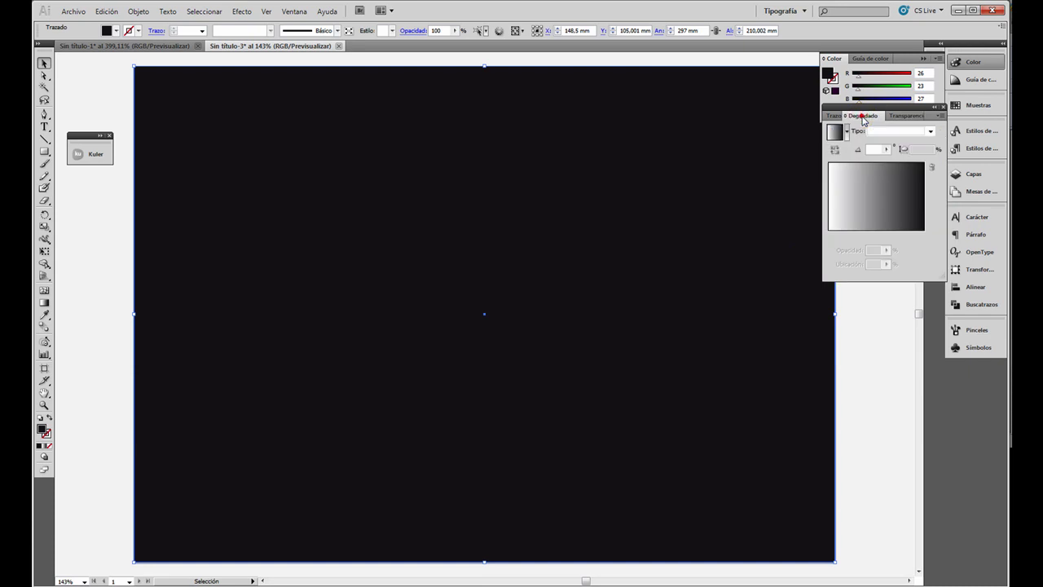
left_click(45, 303)
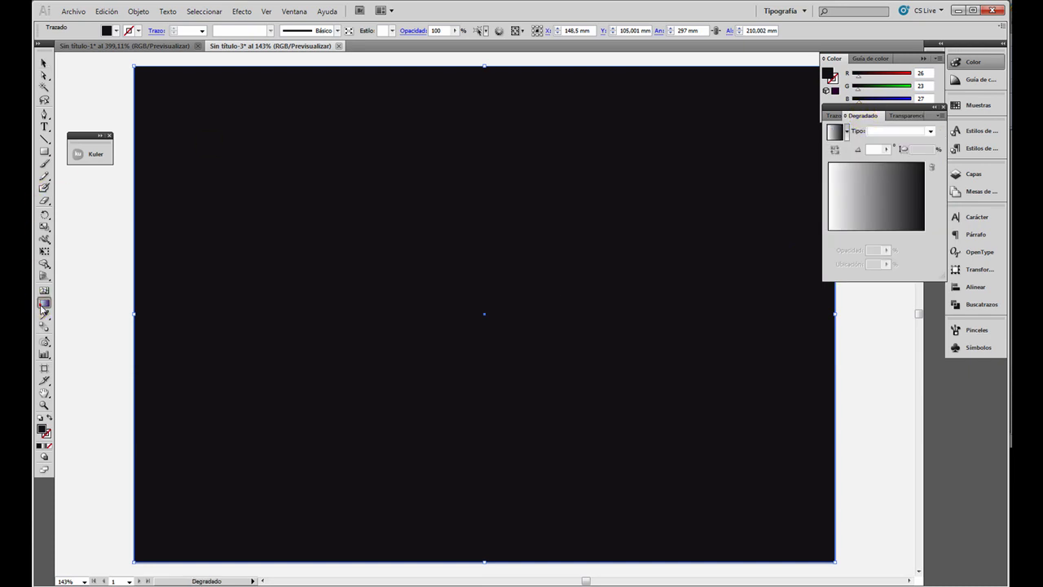
left_click(579, 291)
left_click_drag(866, 236, 878, 236)
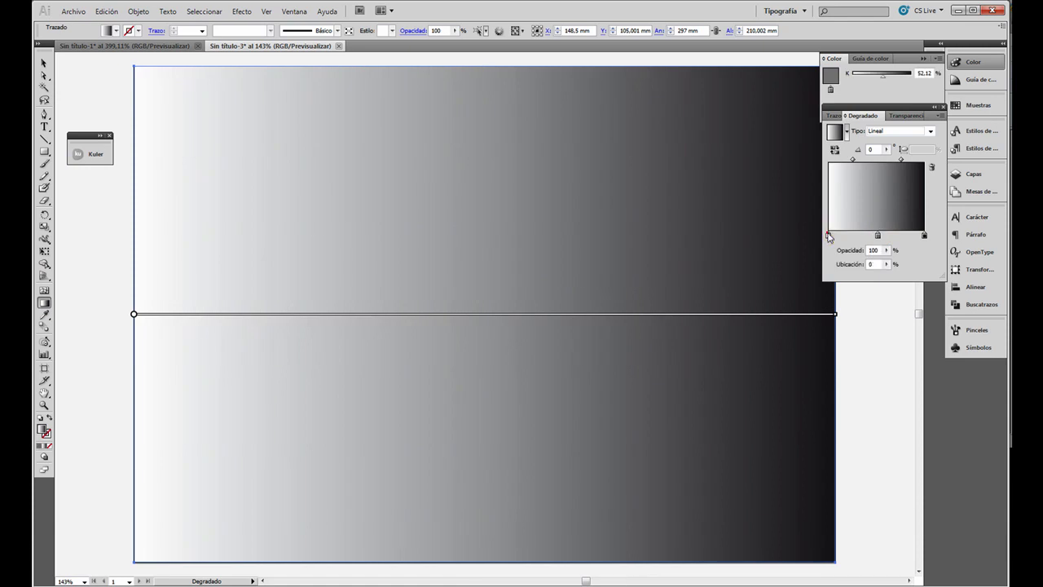
double_click(828, 236)
left_click(988, 242)
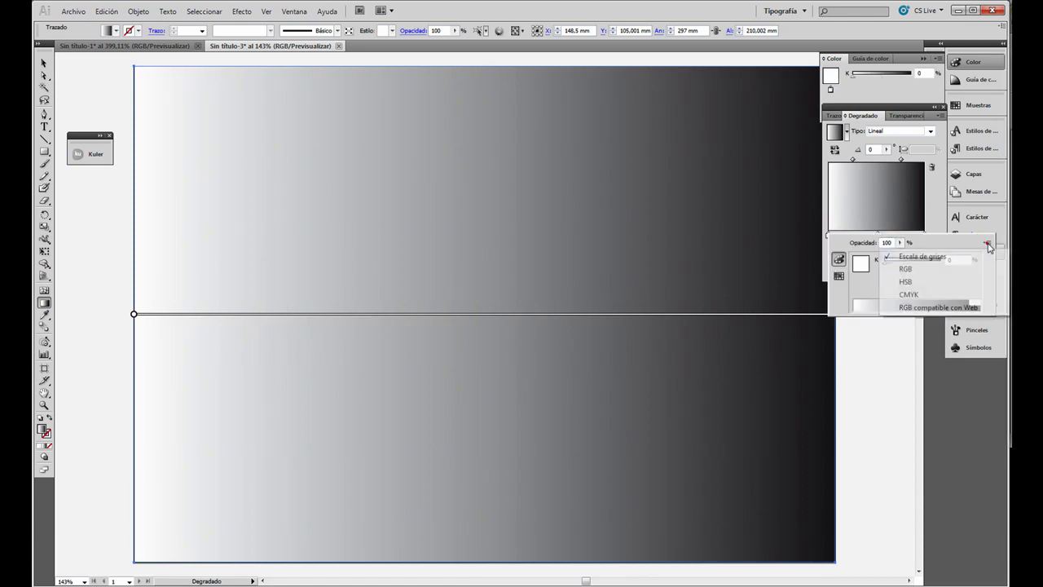
left_click(920, 268)
left_click(856, 307)
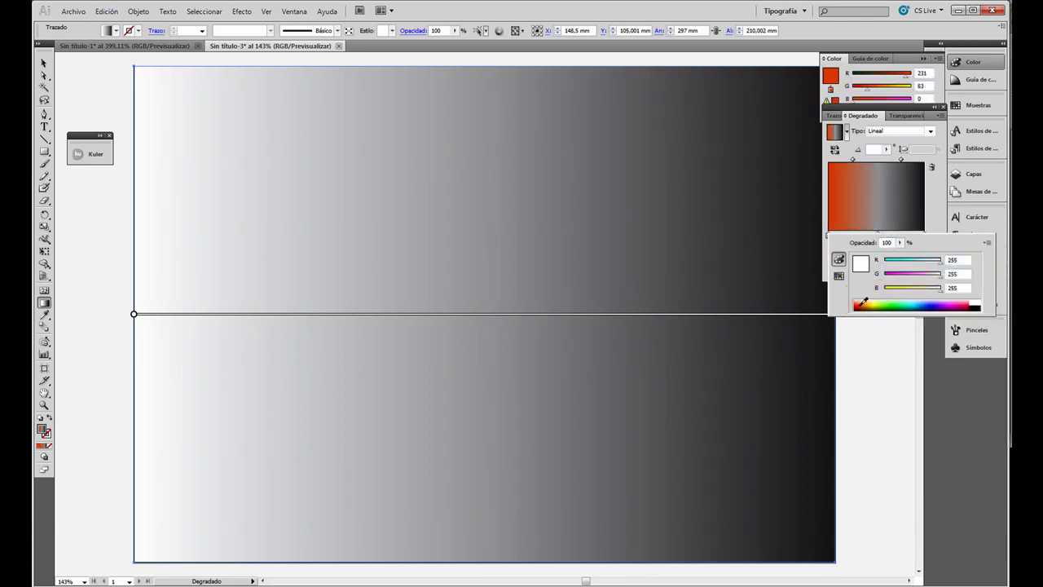
left_click(888, 226)
Set the middle gradient stop to yellow and the right stop to green (RGB 44, 185, 0).
double_click(877, 237)
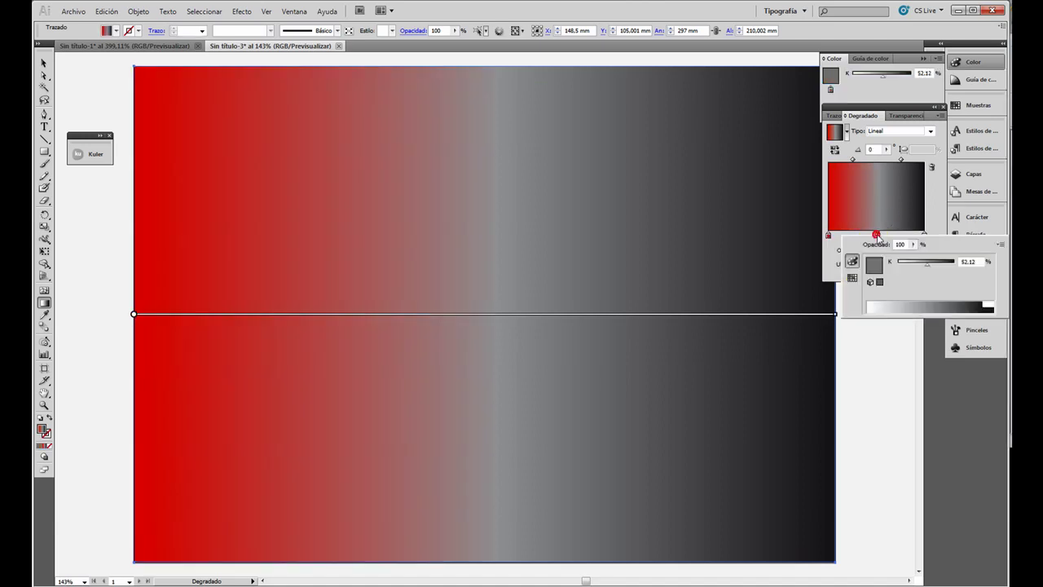
left_click(997, 245)
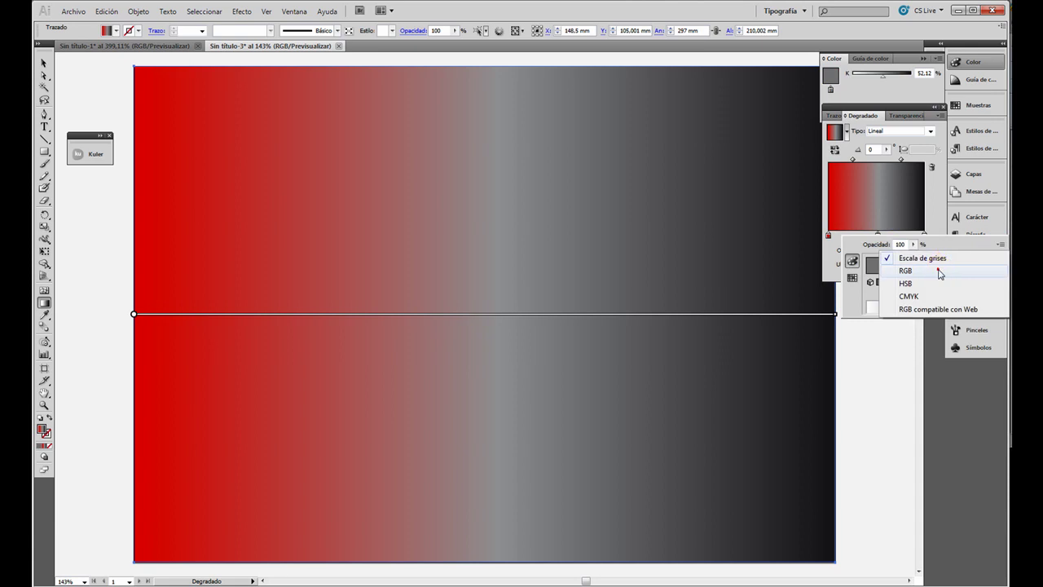
left_click(938, 270)
left_click_drag(901, 301, 894, 304)
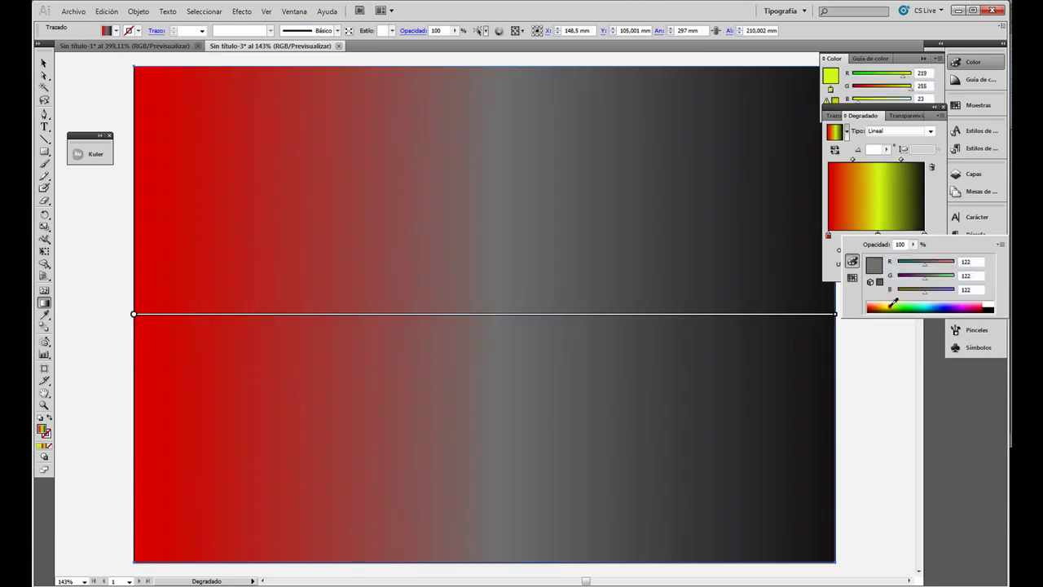
left_click(885, 305)
left_click(929, 219)
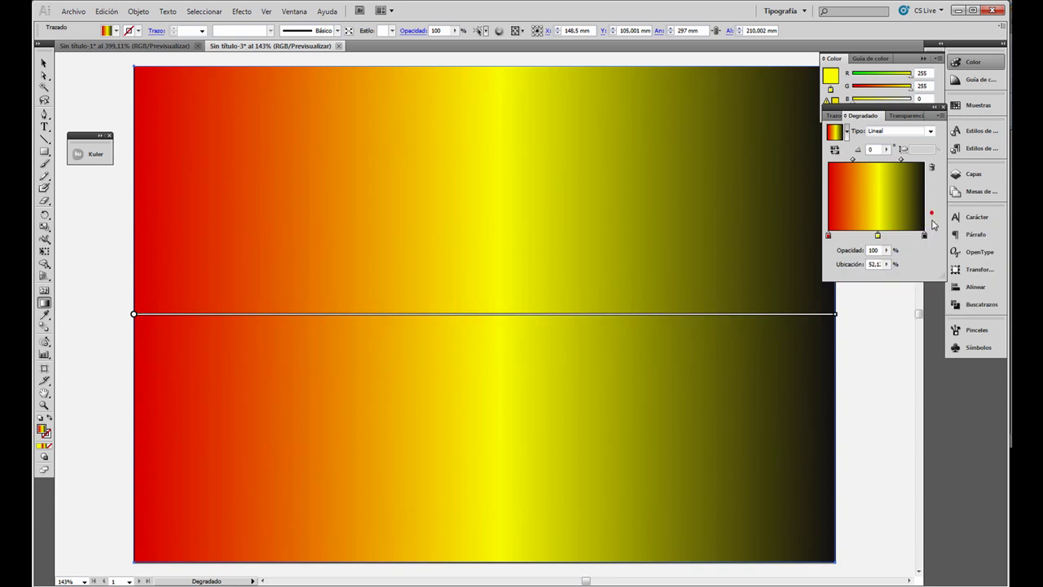
double_click(925, 236)
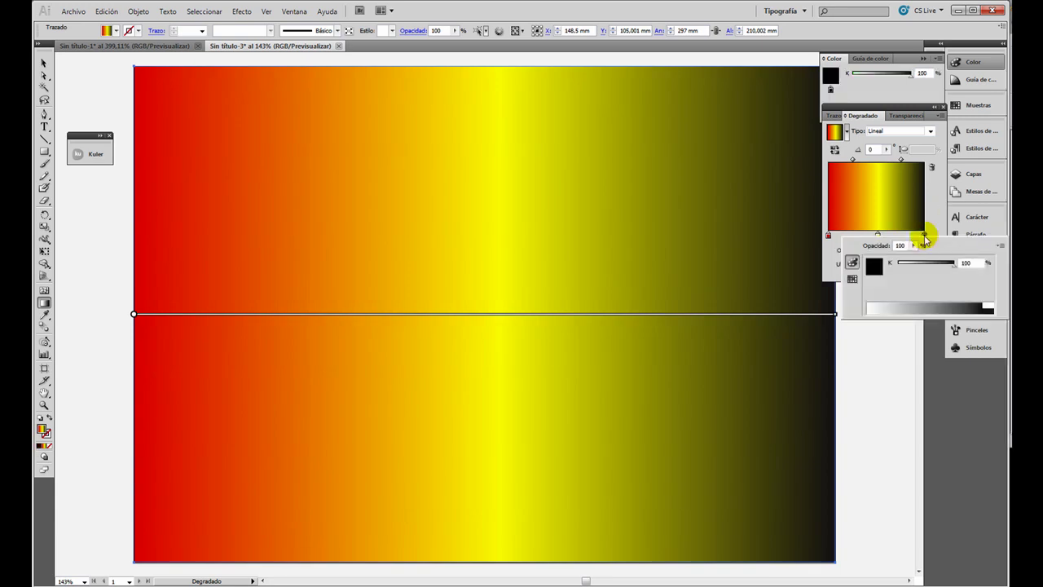
left_click(998, 247)
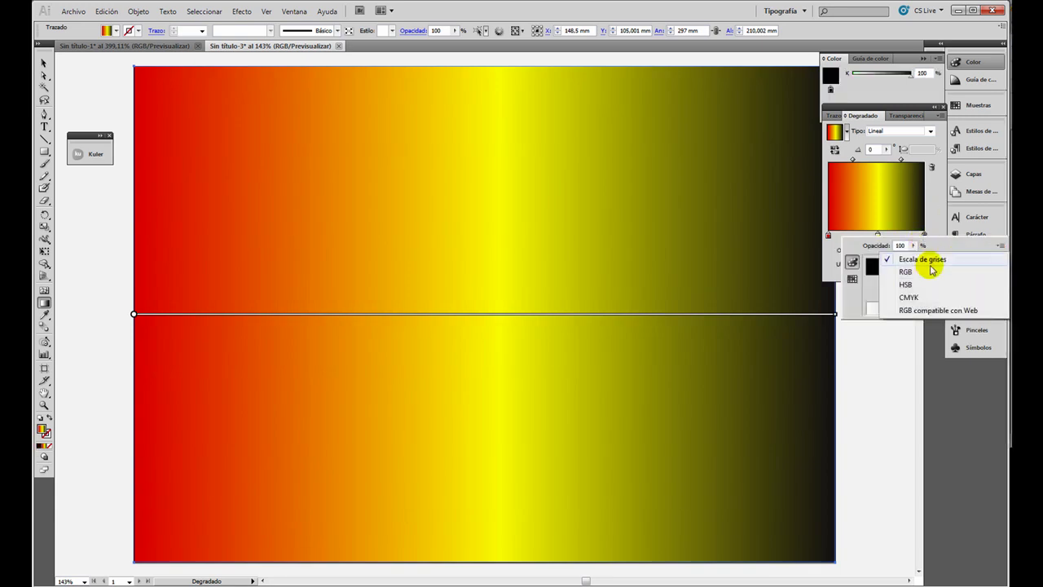
left_click(924, 270)
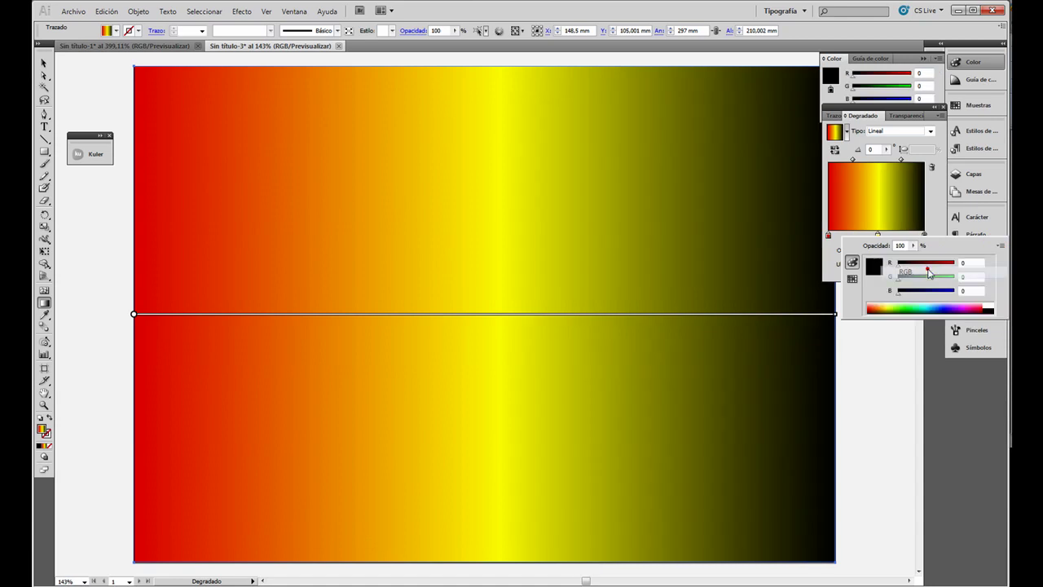
left_click(904, 308)
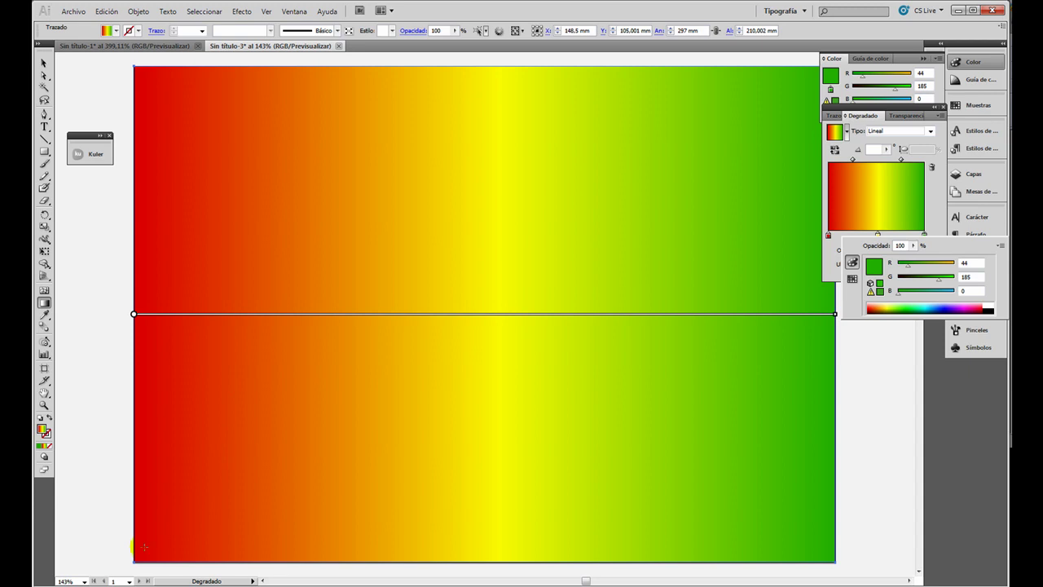
left_click(350, 429)
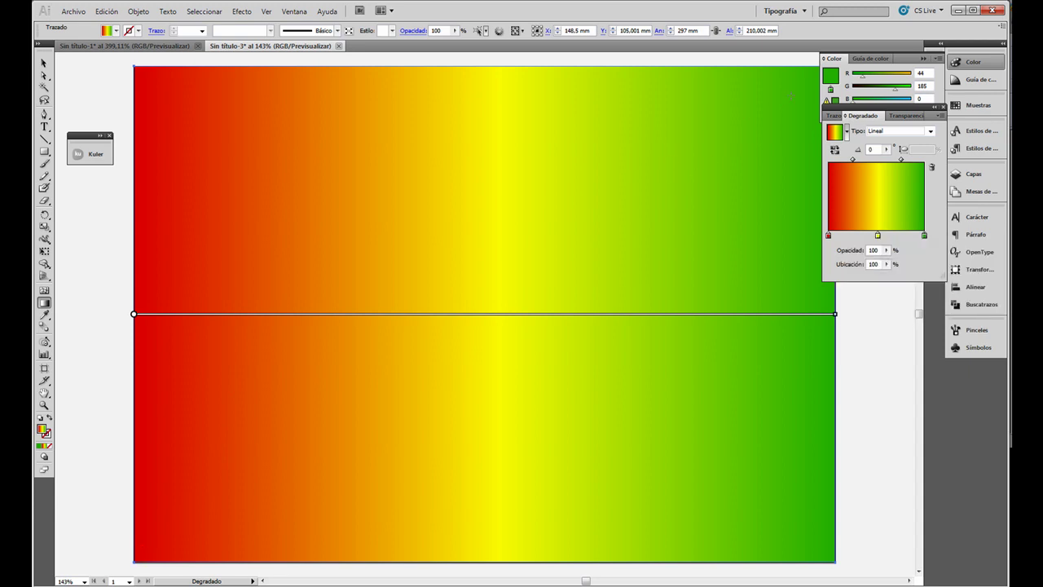
Run the gradient diagonally, red top-right to green bottom-left, and set its blend mode to Superponer.
left_click_drag(815, 82, 148, 552)
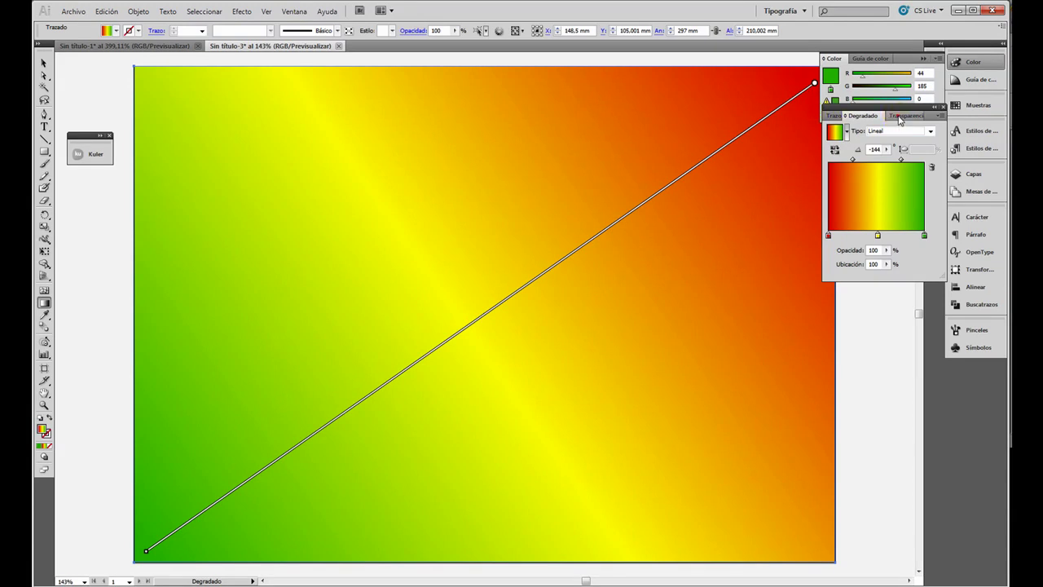
left_click(899, 117)
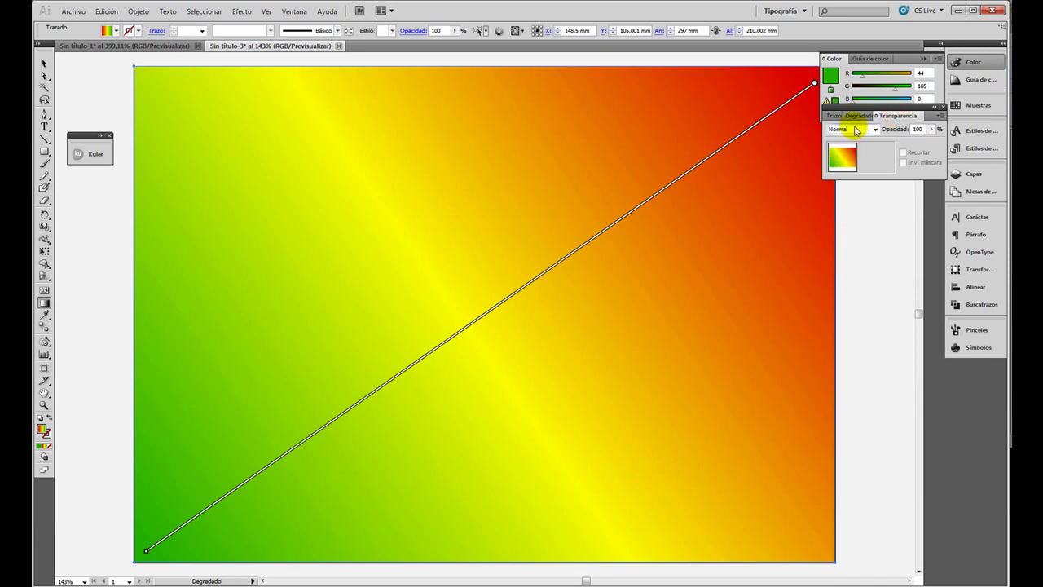
left_click(874, 129)
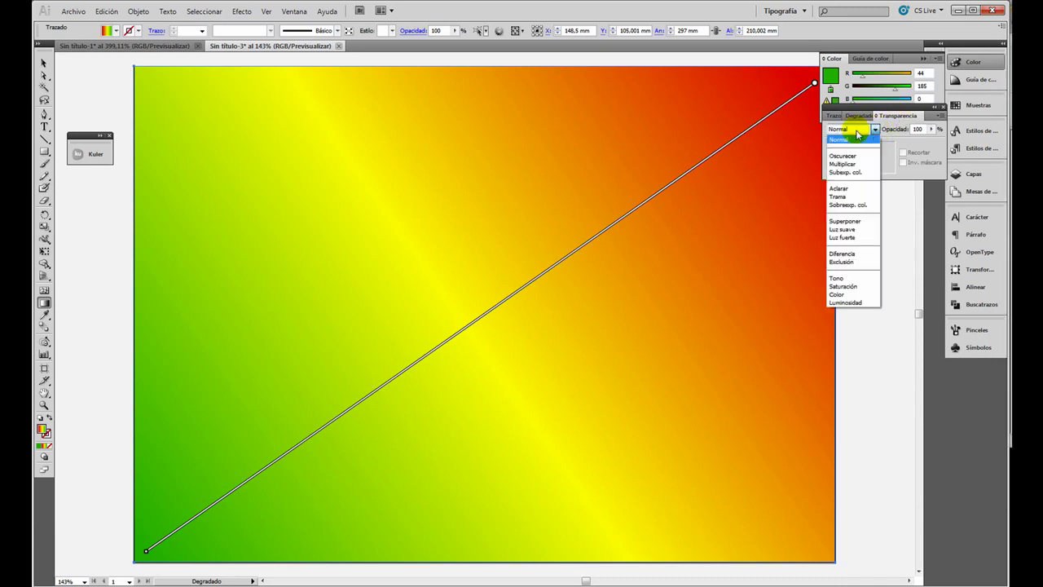
left_click(844, 221)
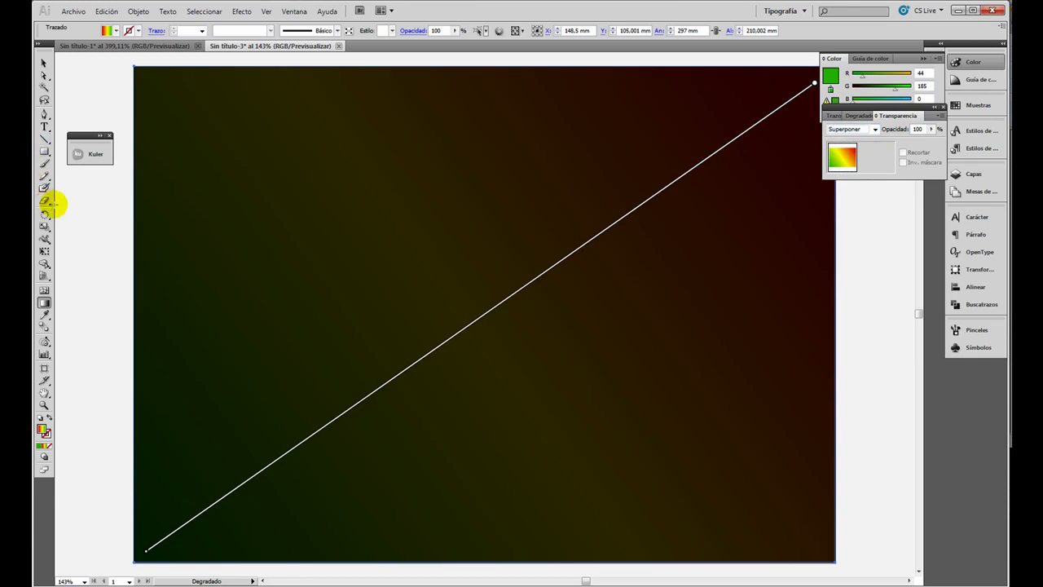
left_click(43, 152)
Draw a 48.09 mm circle near the artboard centre and give it a radial gradient.
left_click(84, 183)
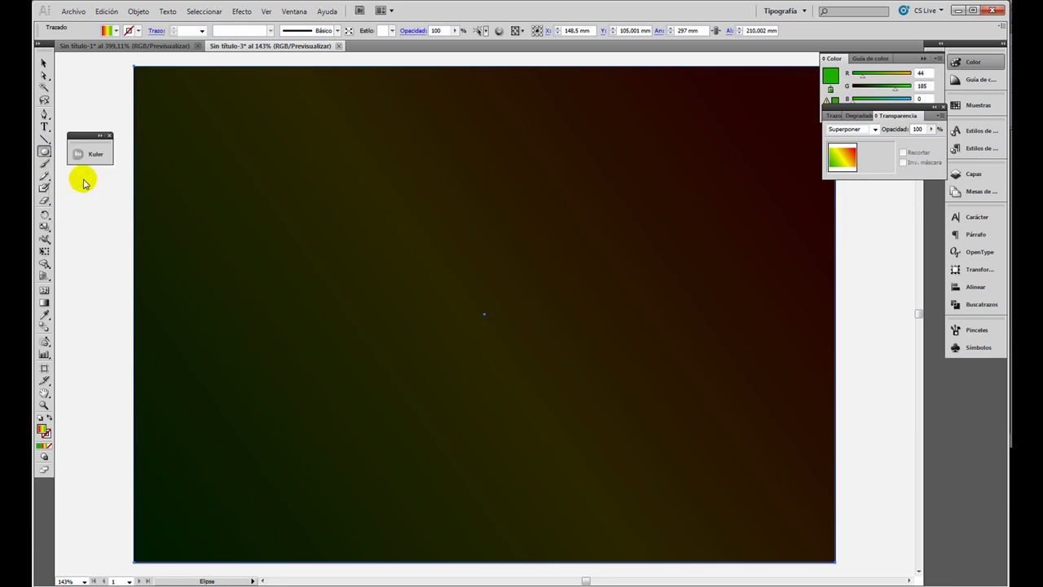
mouse_move(429, 202)
left_mouse_down()
mouse_move(508, 298)
mouse_move(539, 313)
left_mouse_up()
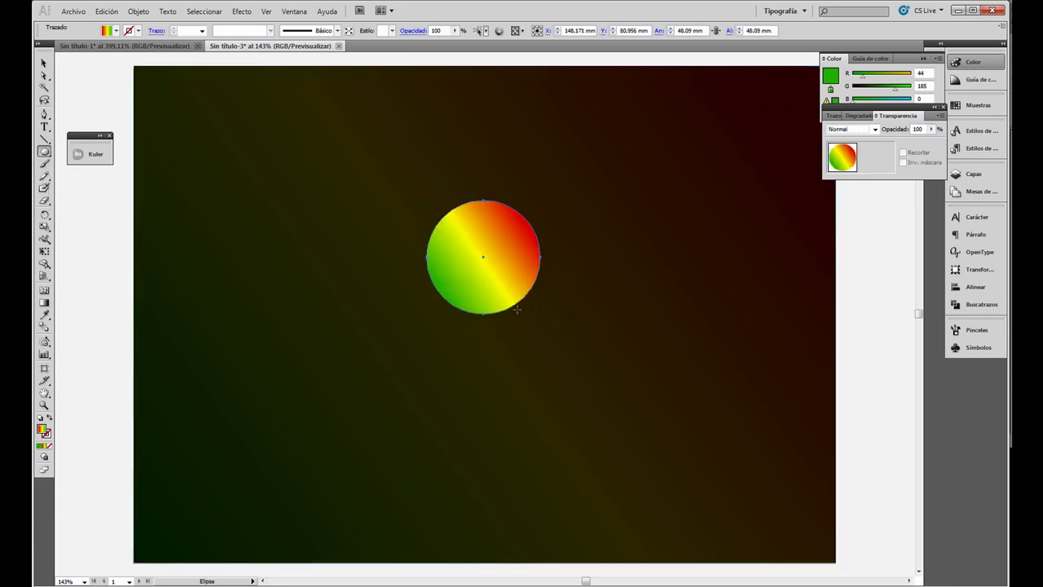
left_click(861, 116)
left_click(885, 131)
left_click(885, 148)
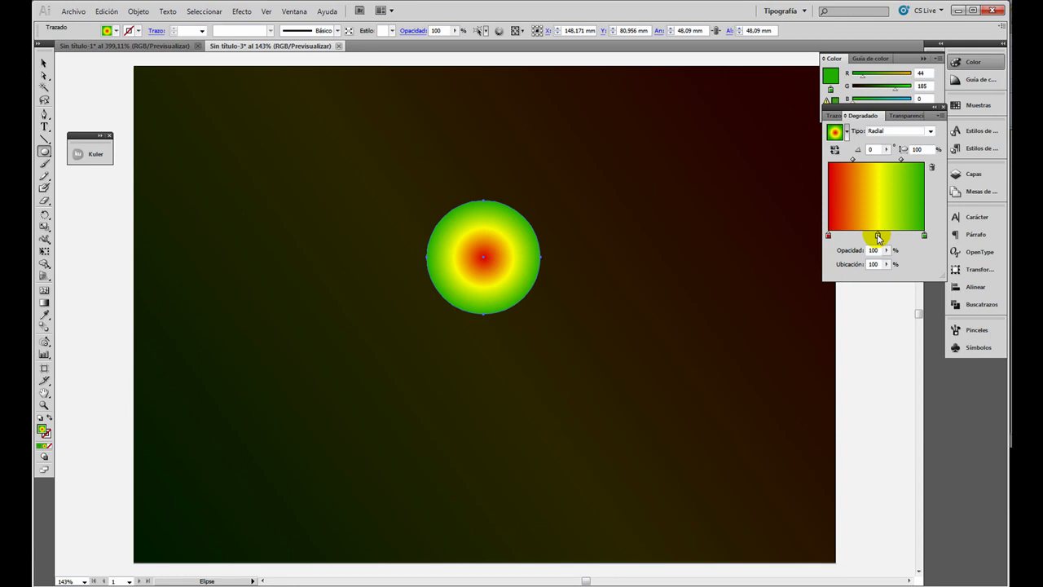
Remove the yellow stop and recolour the circle's gradient stops white at the centre, black at the edge.
left_click_drag(878, 237, 871, 272)
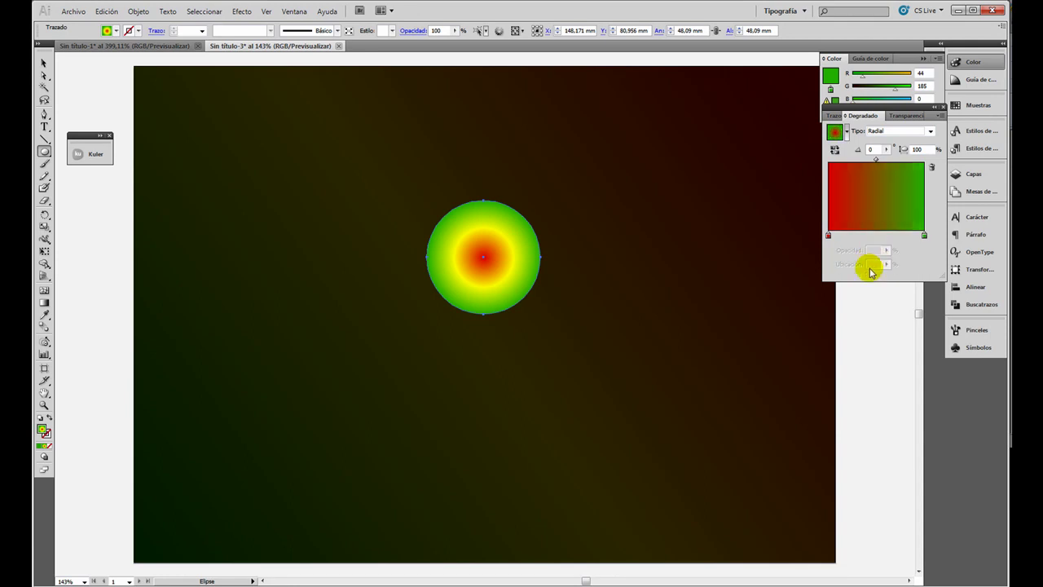
left_click(828, 236)
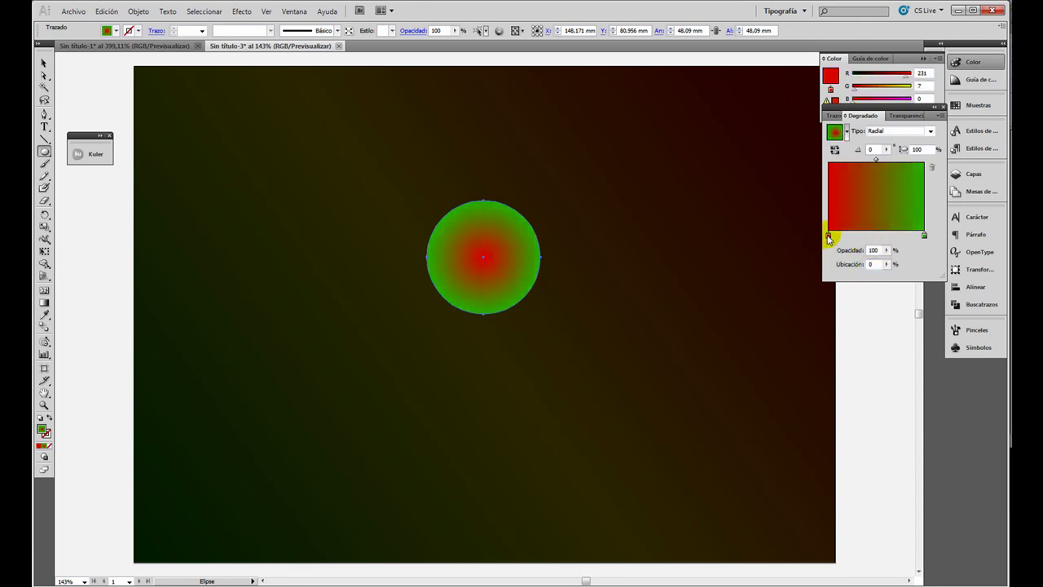
double_click(828, 237)
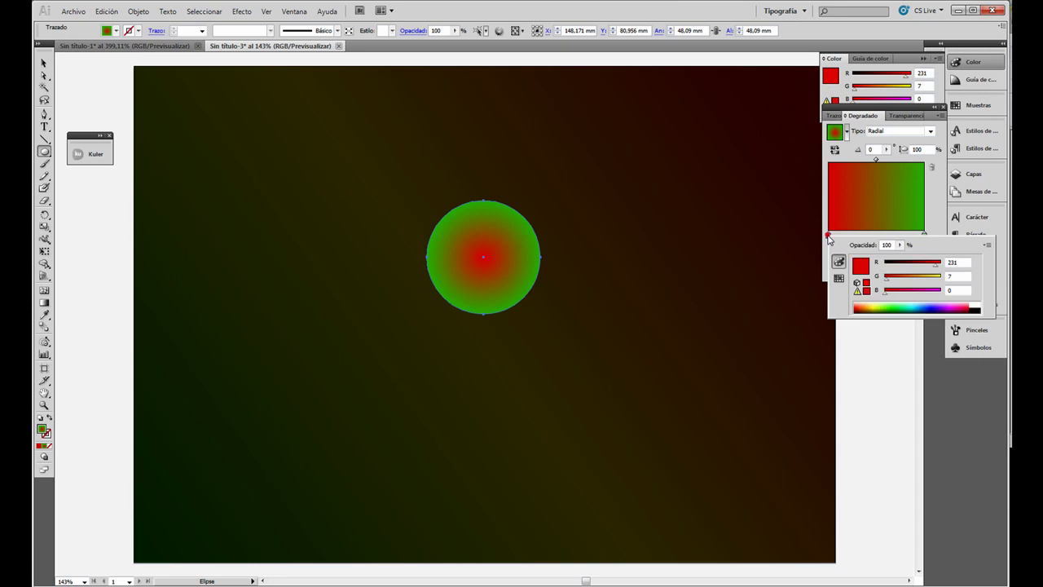
left_click(973, 305)
left_click(929, 214)
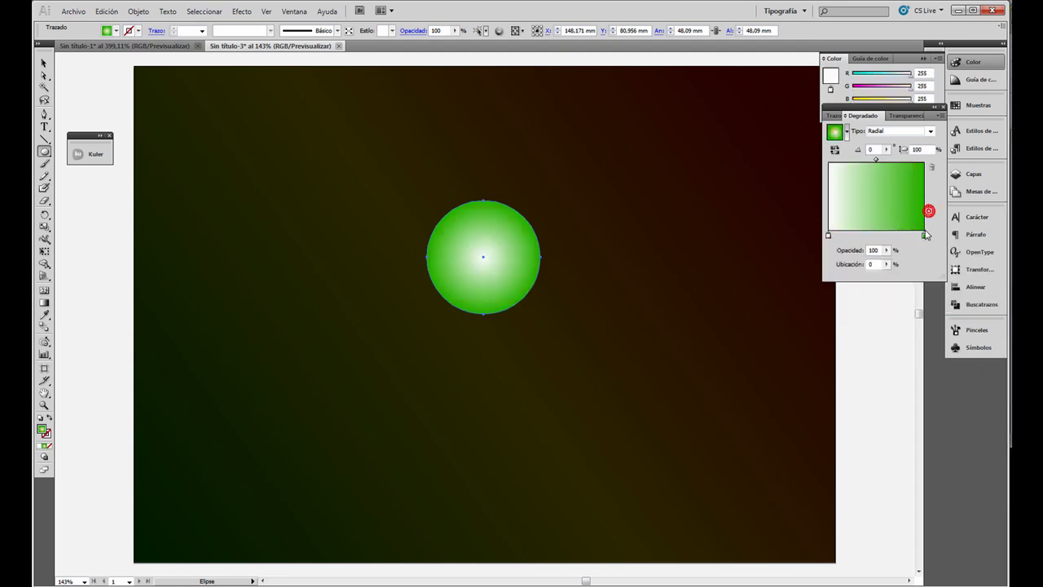
double_click(924, 234)
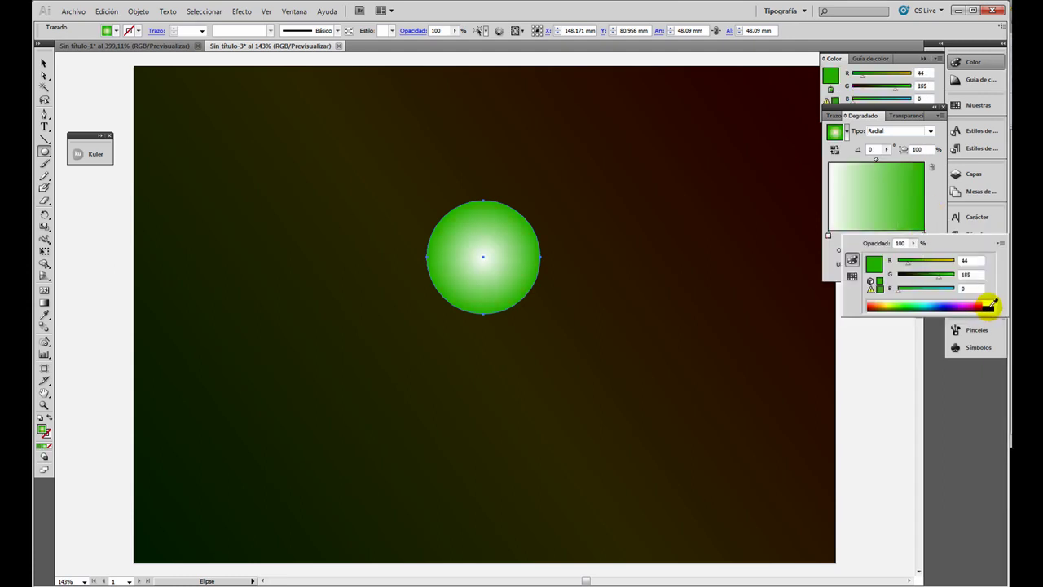
left_click(992, 305)
Reverse the gradient stops, shift the midpoint outward and stretch the gradient past the circle's edge.
left_click(935, 216)
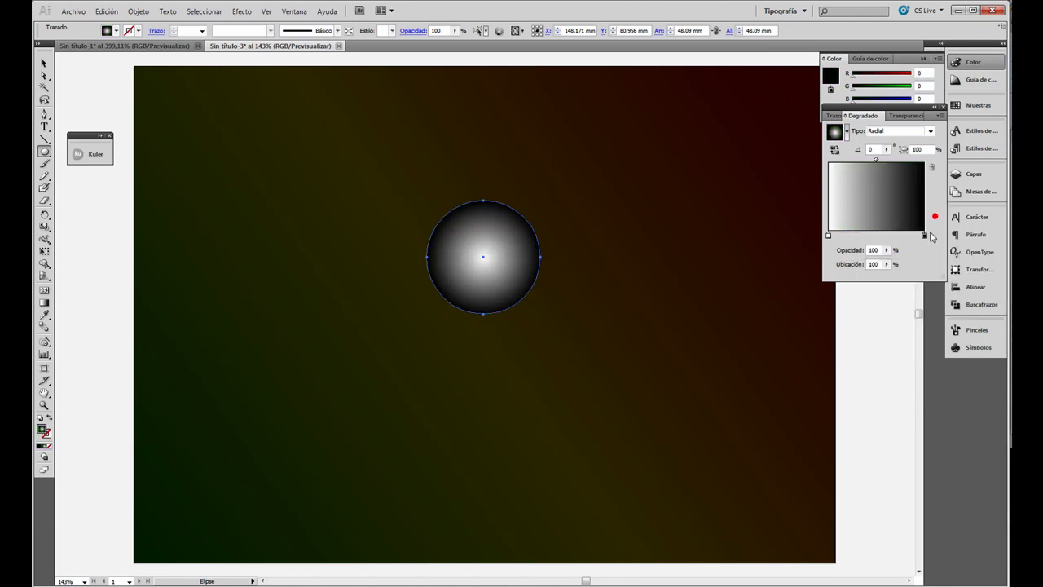
left_click_drag(924, 235, 828, 236)
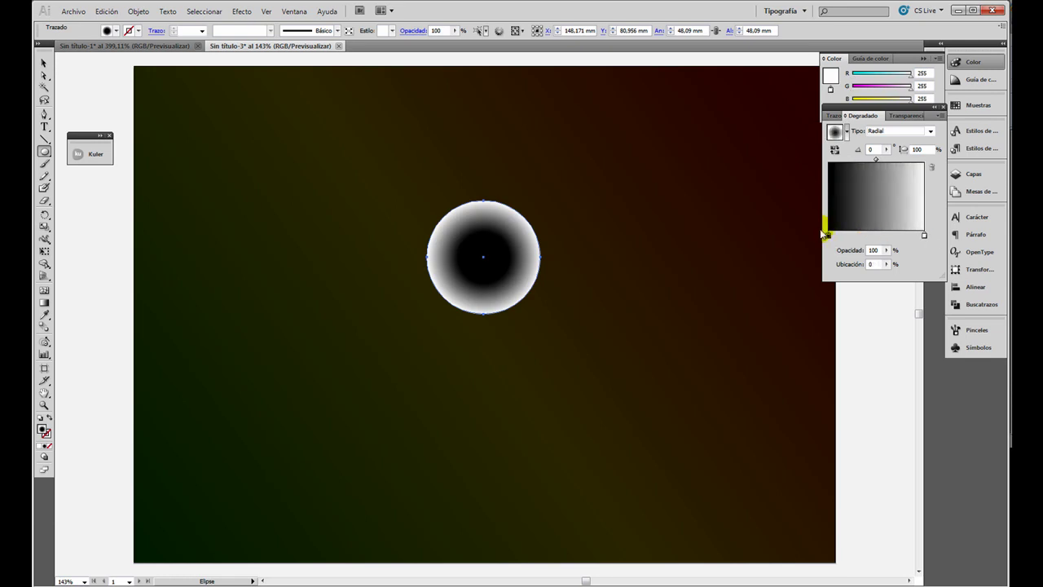
left_click_drag(876, 161, 893, 160)
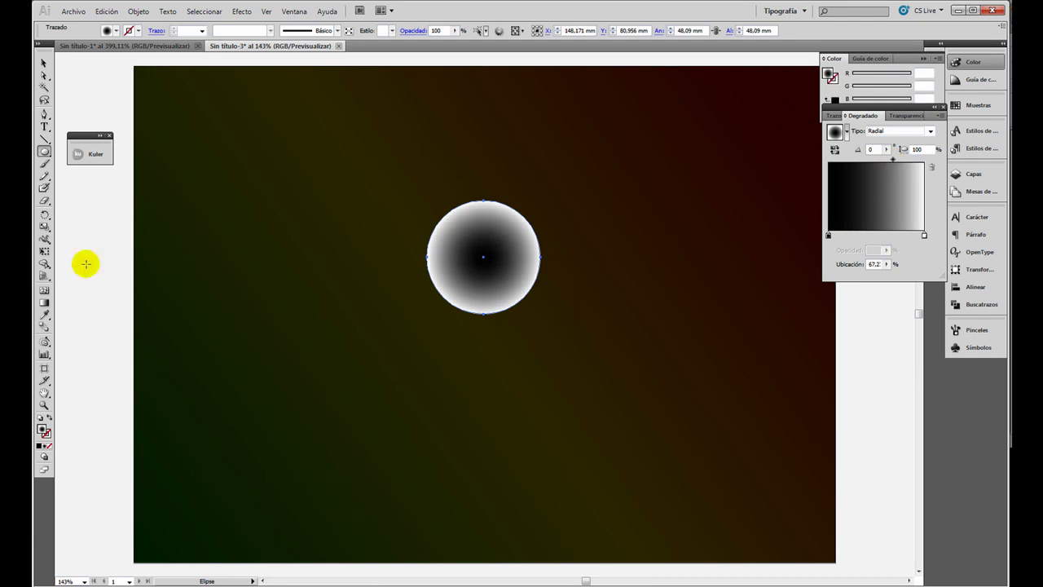
left_click(44, 302)
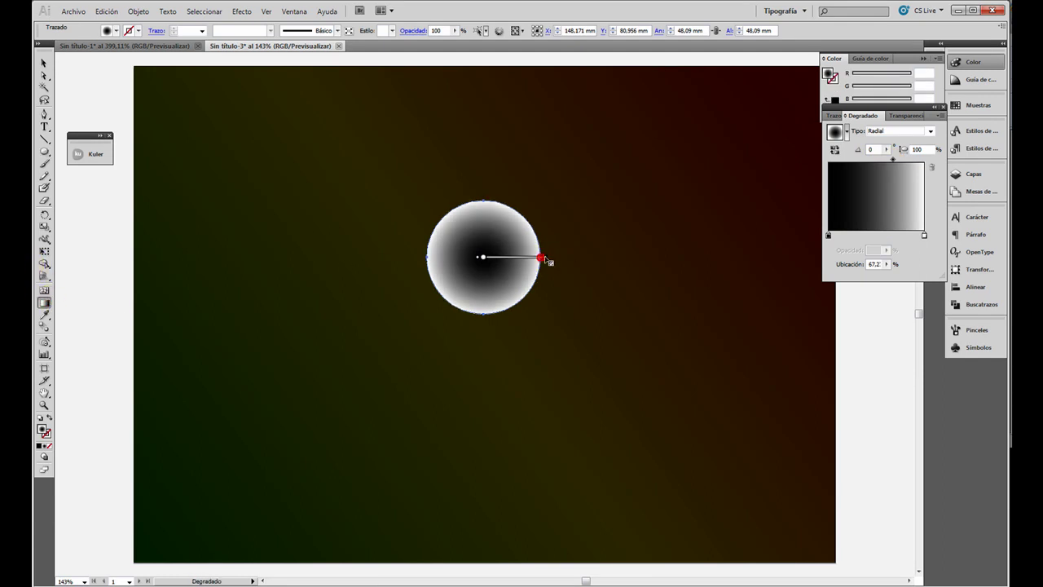
left_click_drag(563, 258, 566, 262)
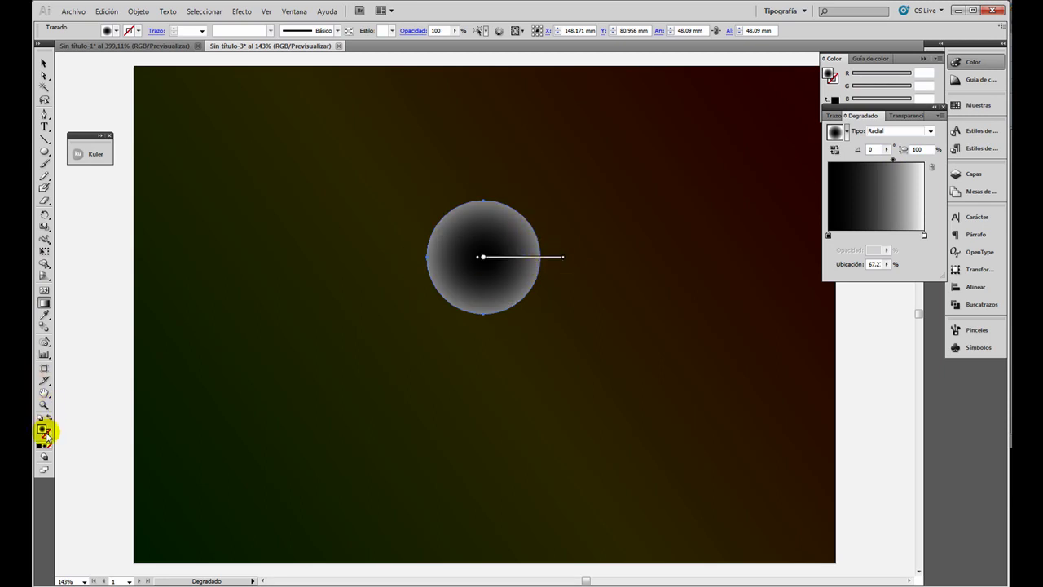
Give the circle a 1 pt grey stroke from the swatches.
left_click(47, 434)
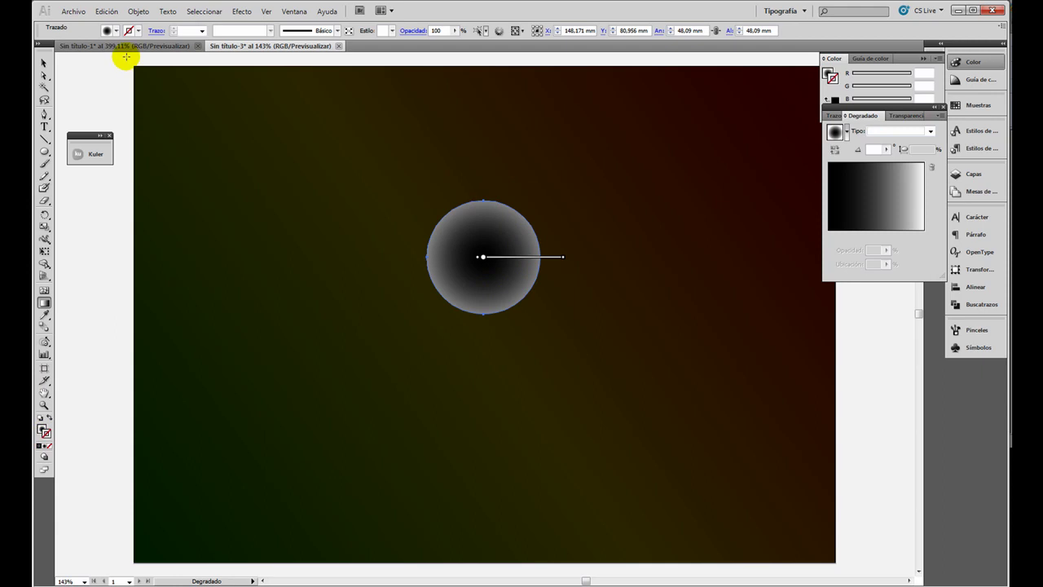
left_click(130, 30)
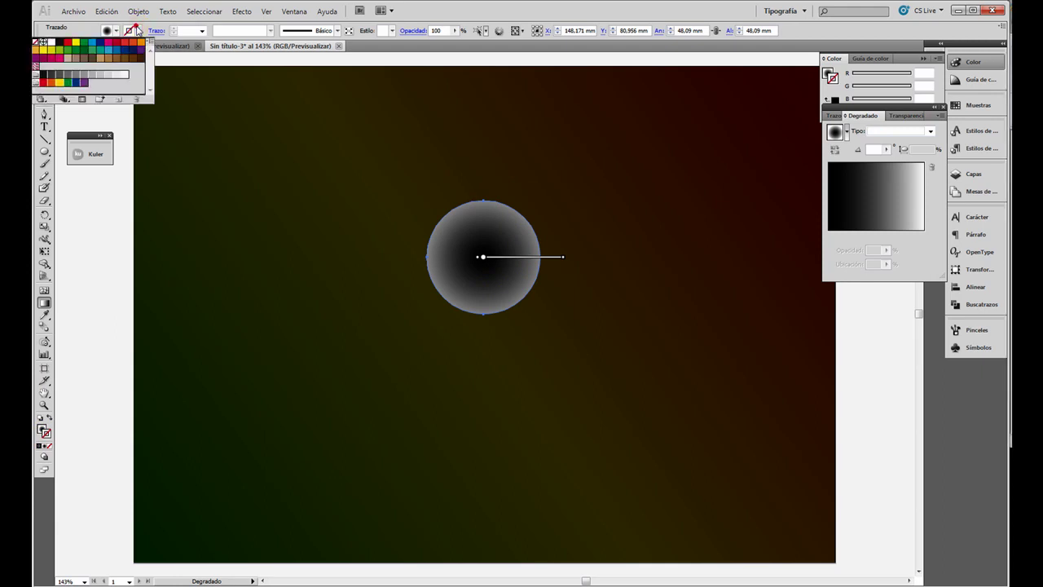
left_click(85, 76)
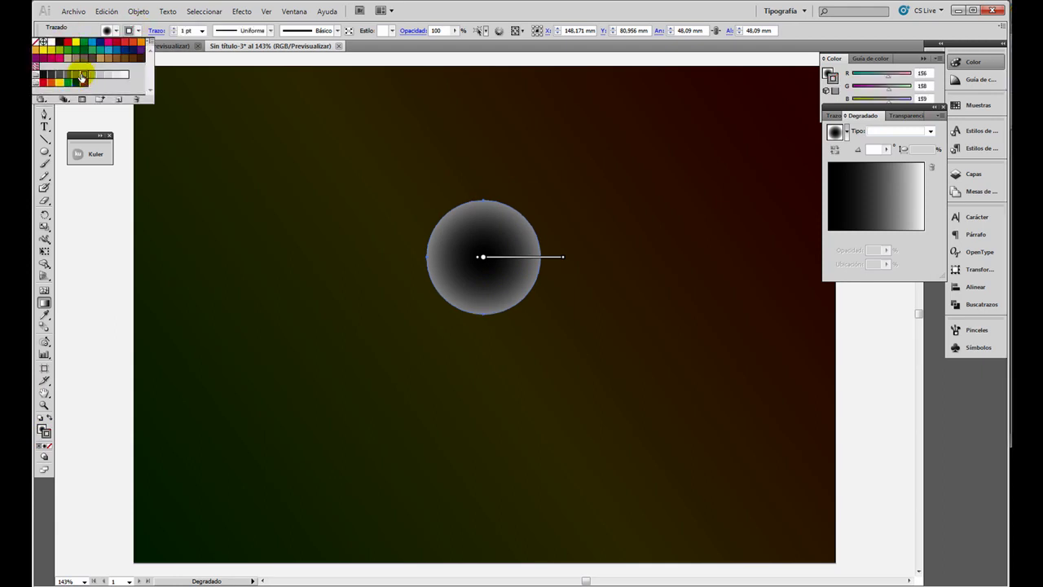
left_click(265, 45)
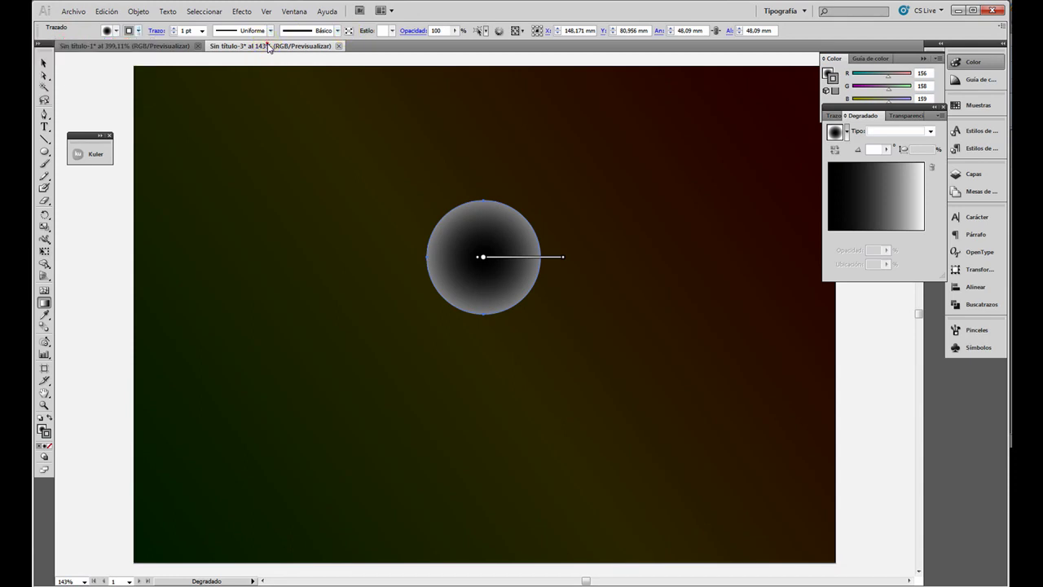
left_click(45, 62)
Zoom out to the whole artboard and Alt-drag copies of the circle into sixteen scattered circles.
left_click(538, 266)
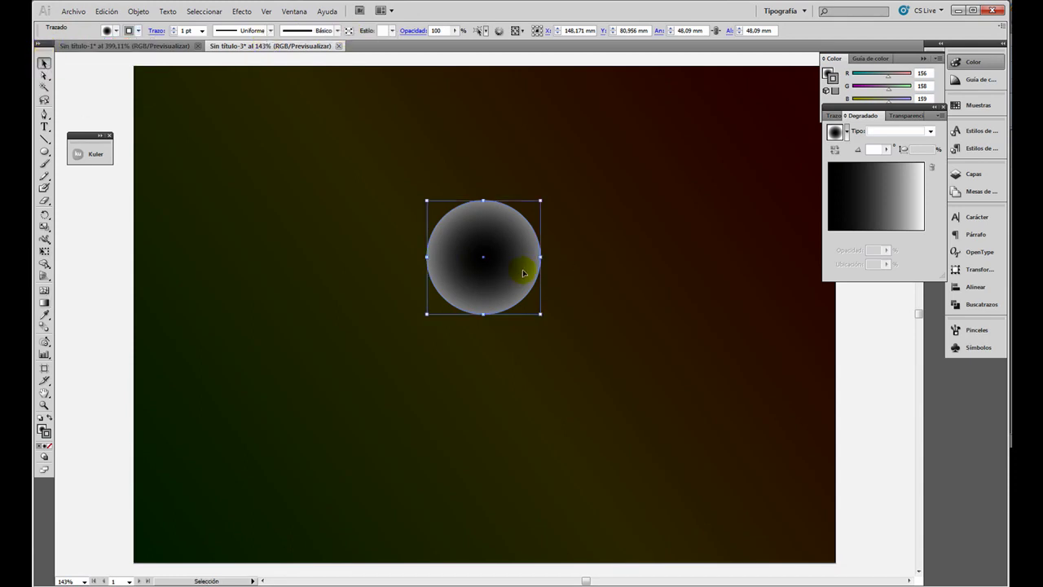
scroll(527, 285, "down", 1)
left_click(44, 405)
left_click(616, 271, "alt")
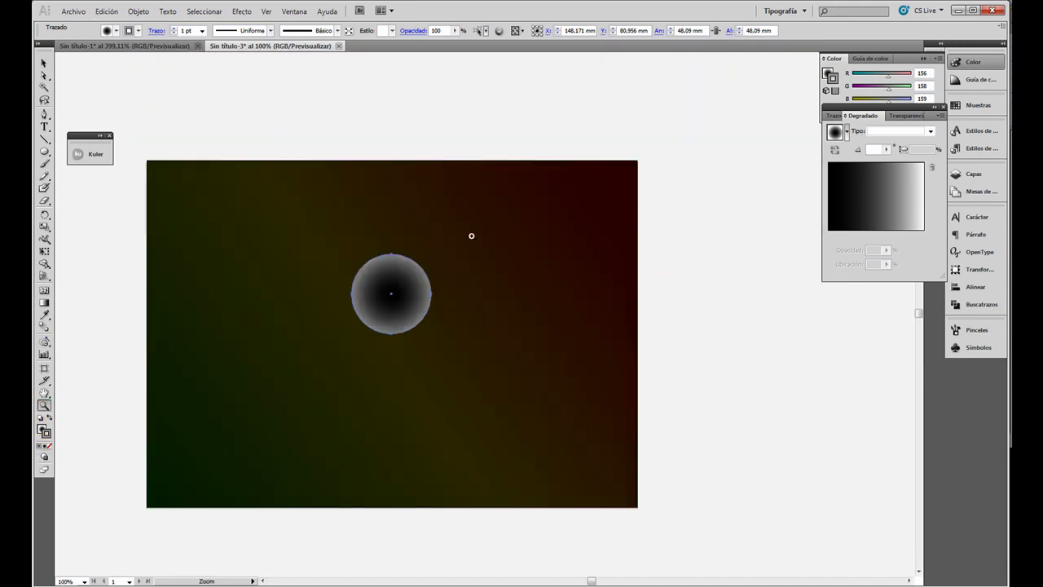
left_click(44, 62)
left_click(367, 314)
mouse_move(374, 316)
left_mouse_down("alt")
mouse_move(283, 368)
mouse_move(247, 269)
mouse_move(214, 363)
mouse_move(209, 441)
mouse_move(319, 464)
mouse_move(550, 472)
mouse_move(457, 414)
mouse_move(533, 389)
mouse_move(482, 330)
mouse_move(555, 277)
mouse_move(611, 336)
mouse_move(619, 211)
mouse_move(589, 227)
mouse_move(341, 232)
left_mouse_up("alt")
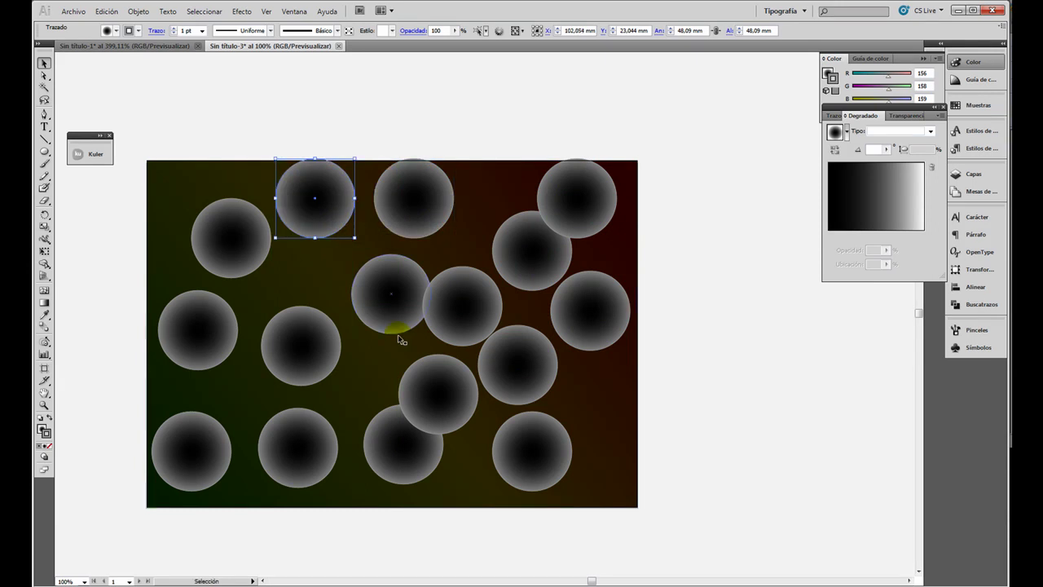
Shrink two groups of four circles with the bounding box to vary their sizes.
left_click(405, 298, "shift")
left_click(507, 341, "shift")
left_click(384, 454, "shift")
left_click(210, 455, "shift")
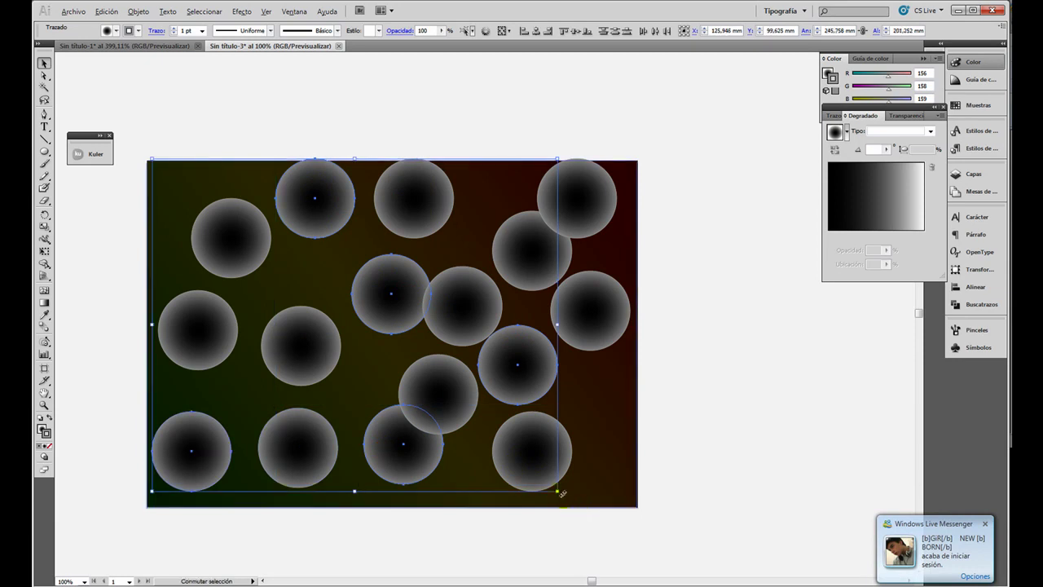
left_click_drag(559, 493, 515, 456)
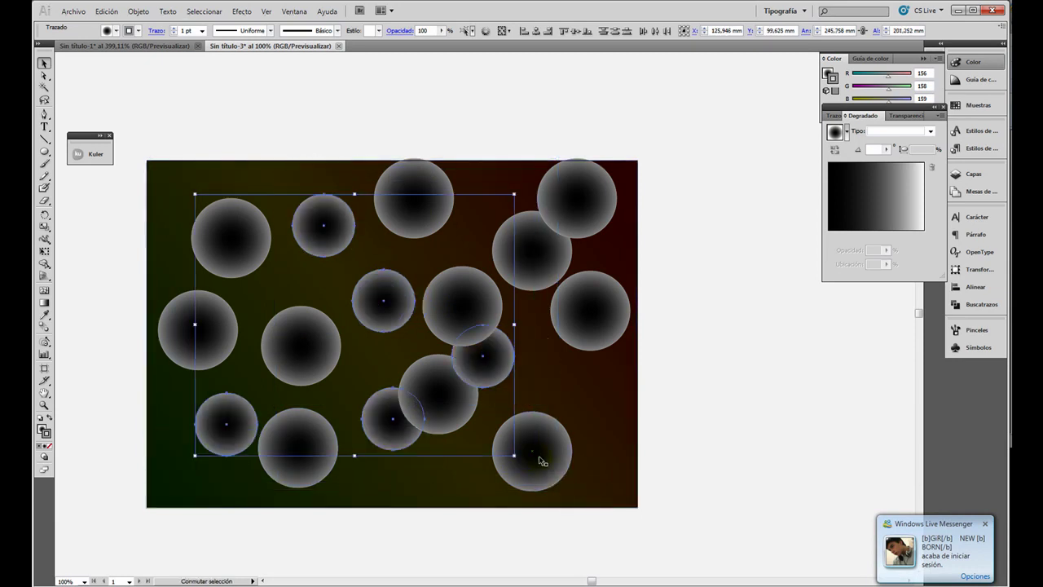
left_click(601, 324)
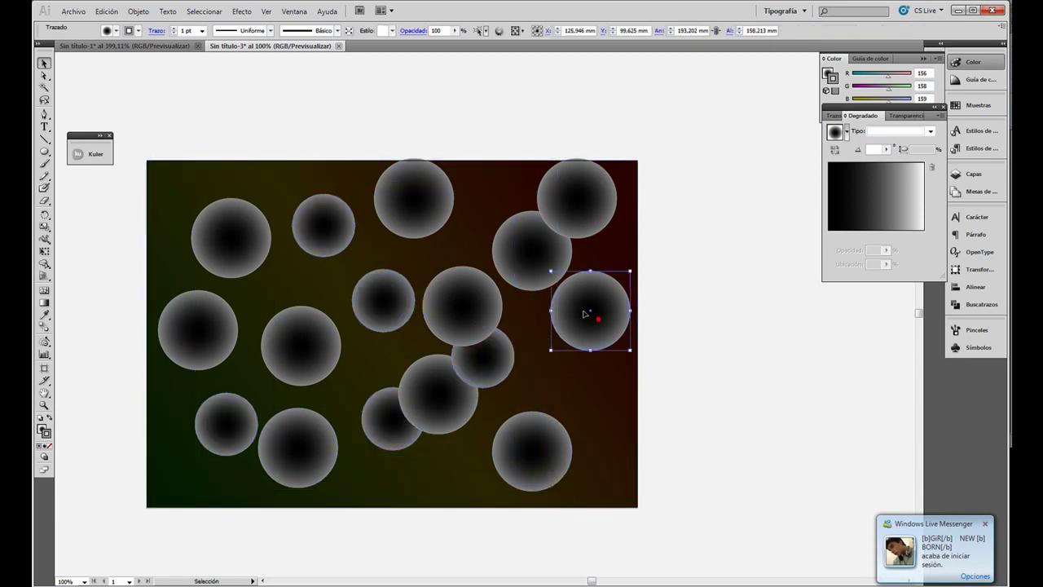
left_click(487, 298, "shift")
left_click(295, 445, "shift")
left_click(429, 191, "shift")
left_click(634, 159)
left_click_drag(632, 159, 569, 222)
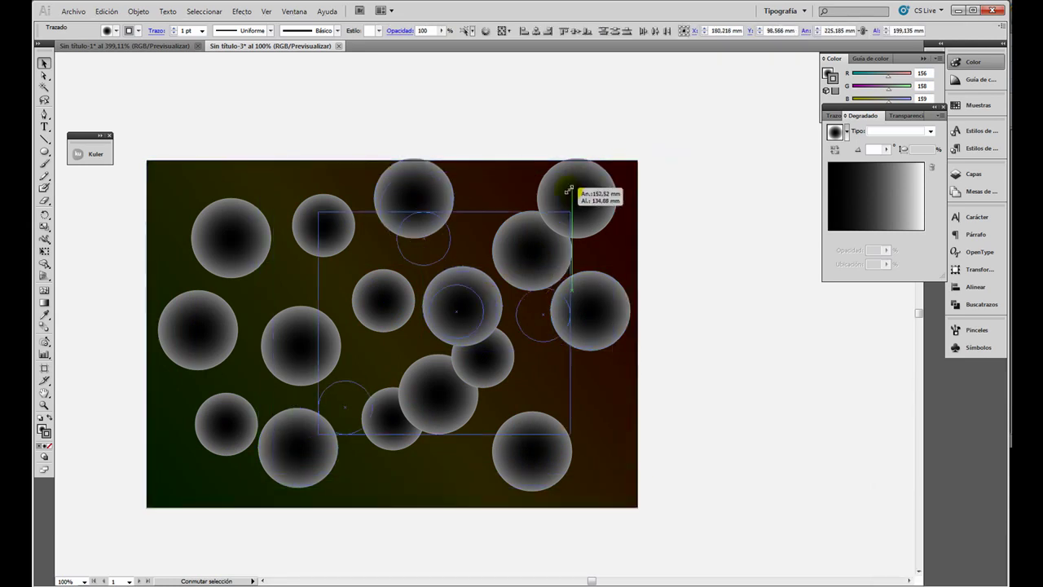
Drag individual circles to new positions so they spread irregularly across the artboard.
left_click(707, 277)
left_click_drag(395, 303, 410, 326)
left_click_drag(375, 416, 368, 471)
left_click_drag(371, 386, 312, 425)
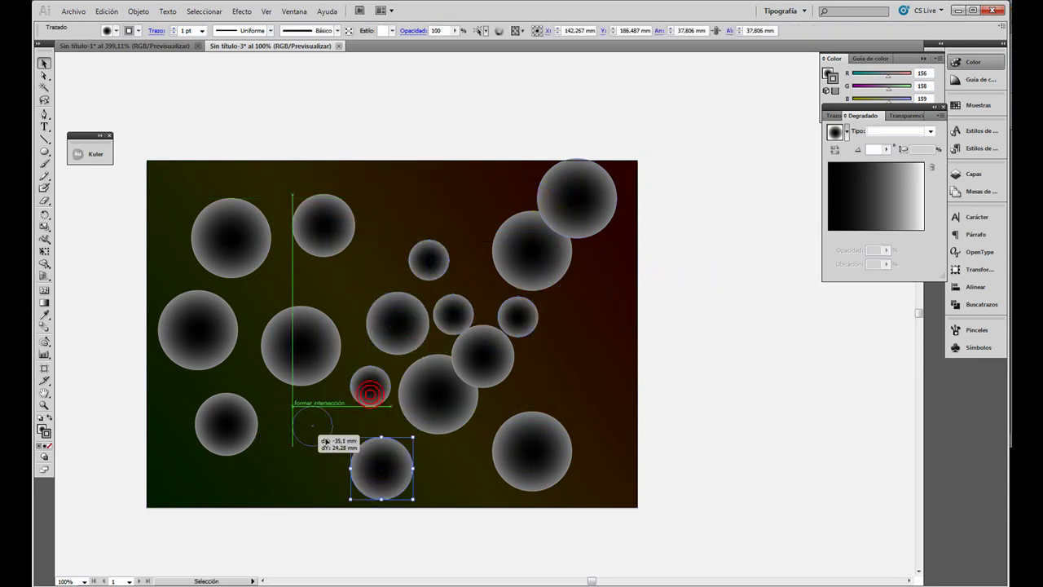
left_click_drag(498, 375, 543, 388)
left_click_drag(521, 319, 581, 317)
left_click_drag(461, 334, 495, 331)
left_click_drag(426, 279, 457, 238)
left_click_drag(417, 313, 427, 288)
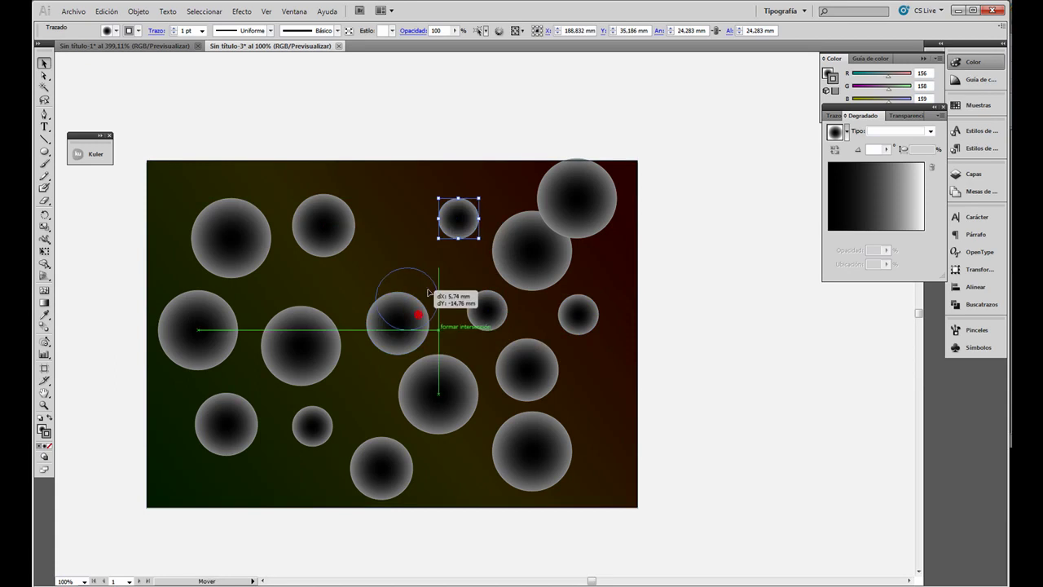
left_click_drag(320, 351, 337, 344)
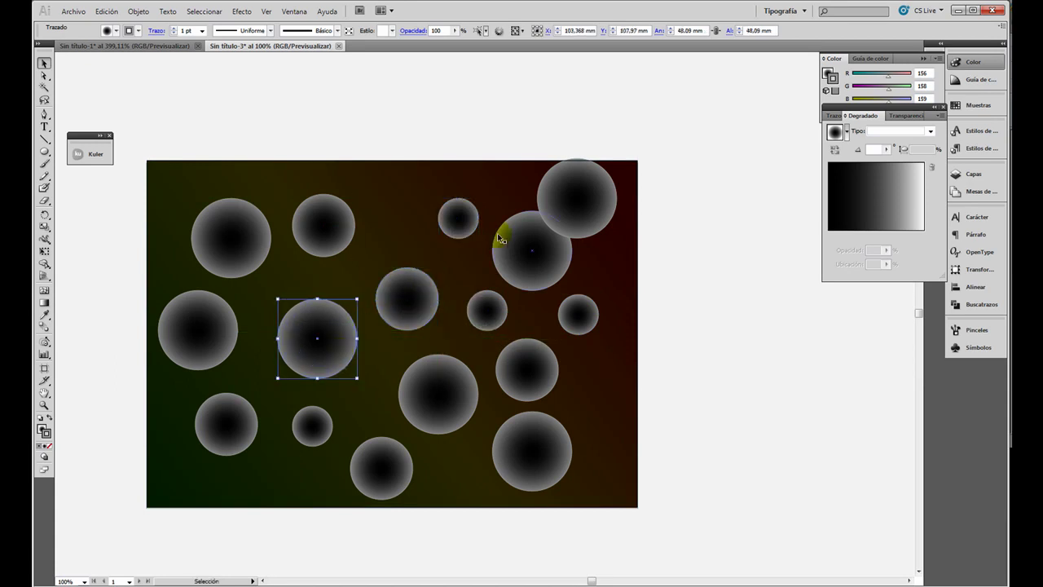
Alt-drag one more circle copy up and left, making seventeen, then marquee-select everything.
left_click(453, 417)
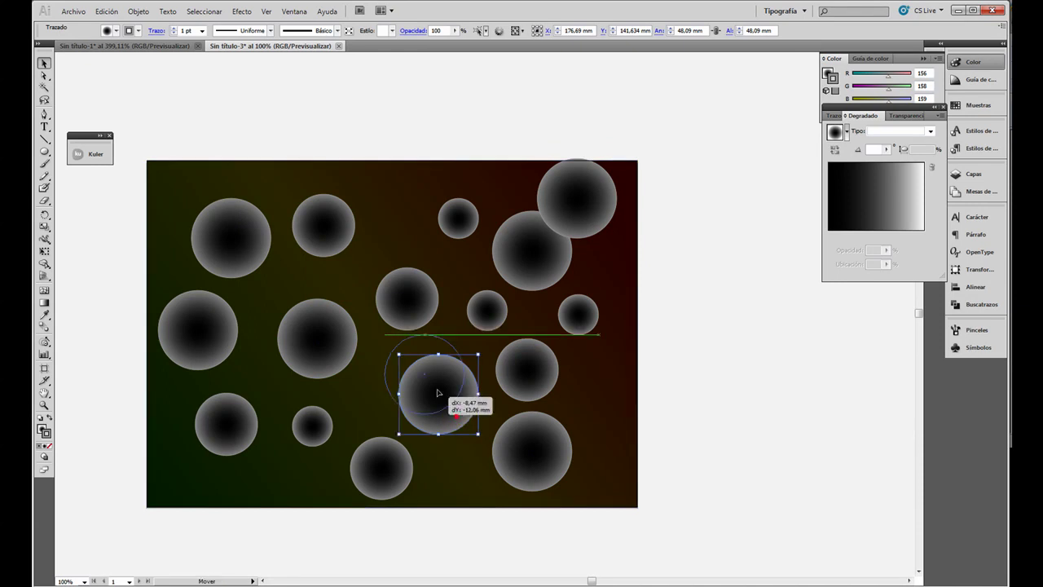
left_click_drag(457, 419, 420, 376)
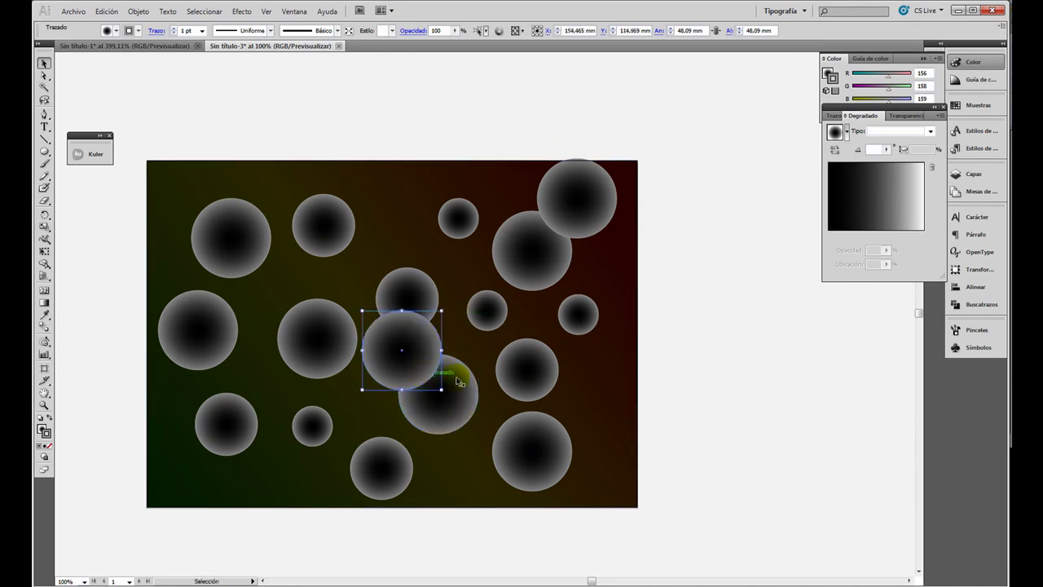
left_click(708, 412)
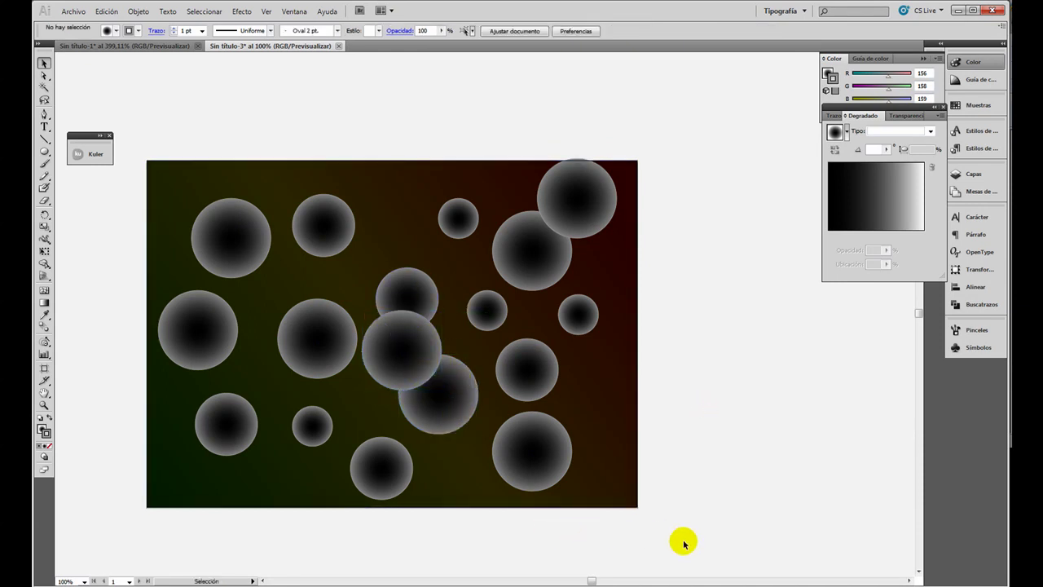
left_click_drag(681, 543, 151, 123)
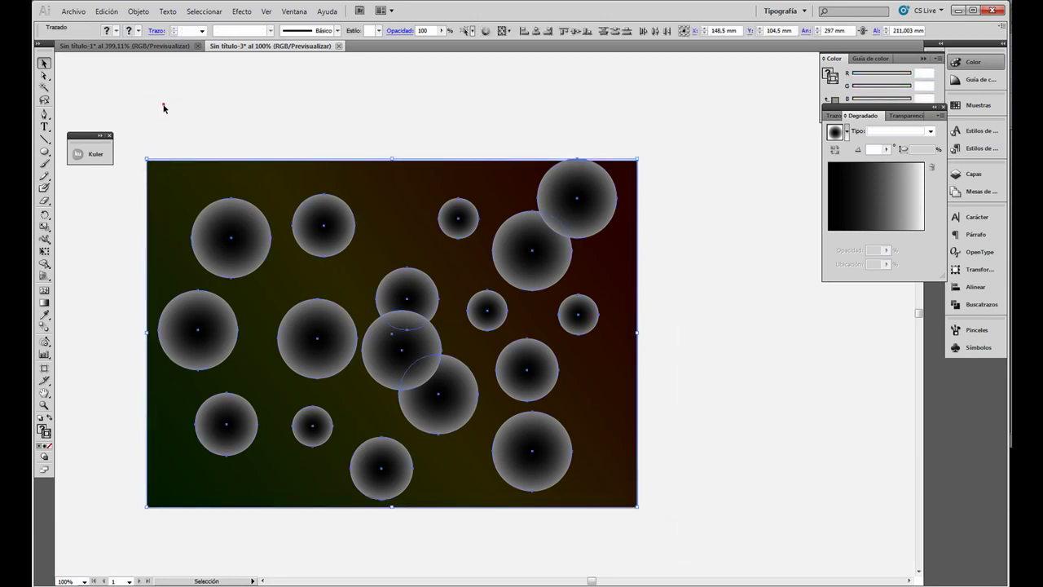
Apply a 71 px Desenfoque gaussiano to the seventeen circles, excluding the background rectangle.
left_click(167, 191, "shift")
key("a")
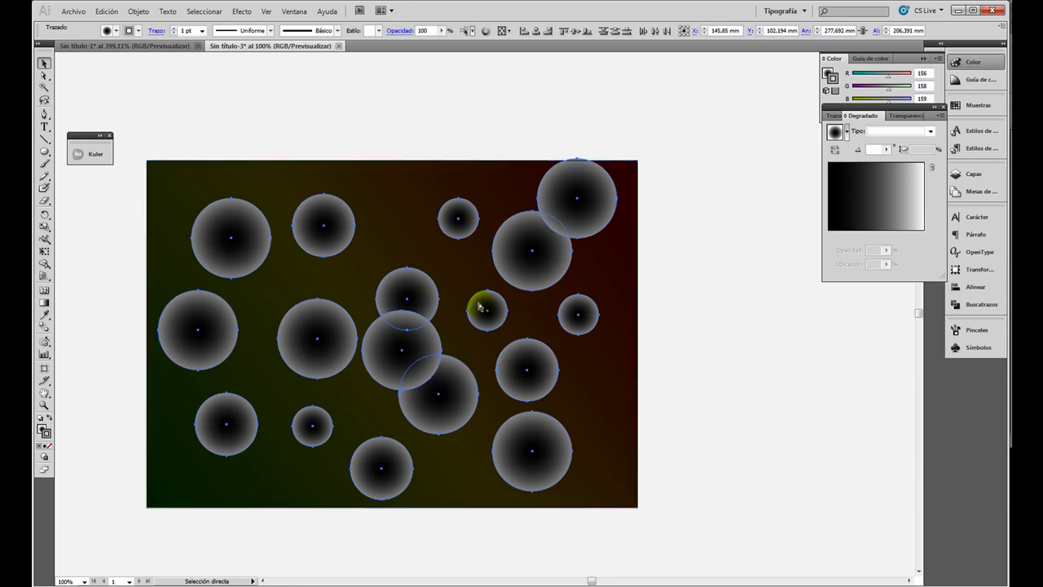
key("v")
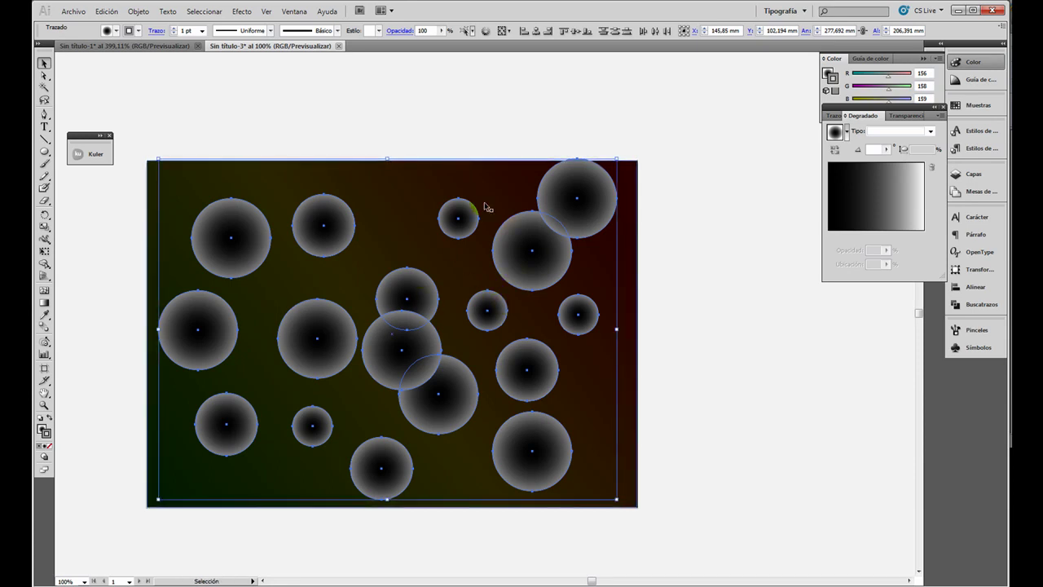
left_click(241, 11)
mouse_move(265, 214)
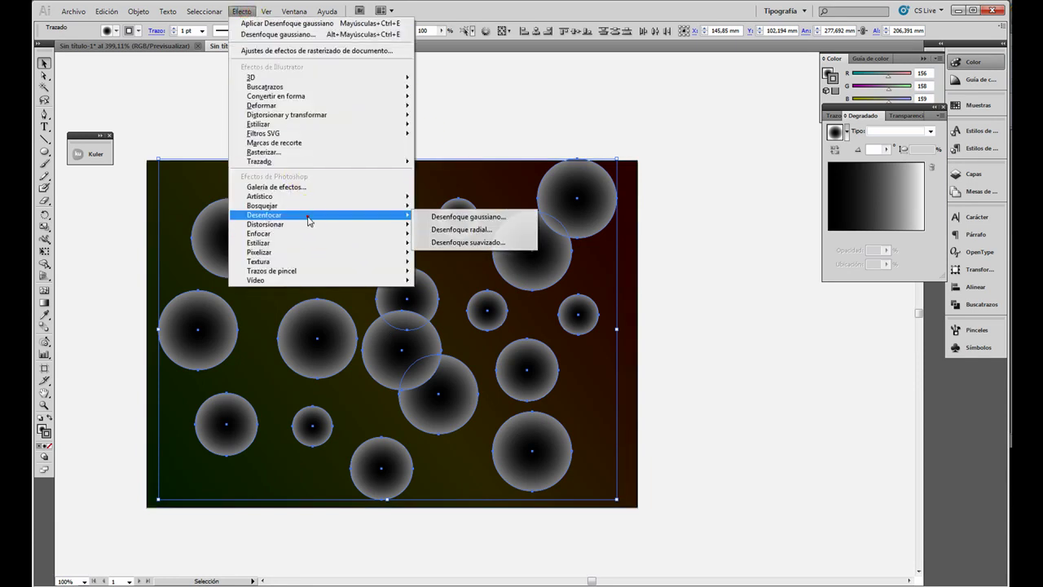
left_click(471, 218)
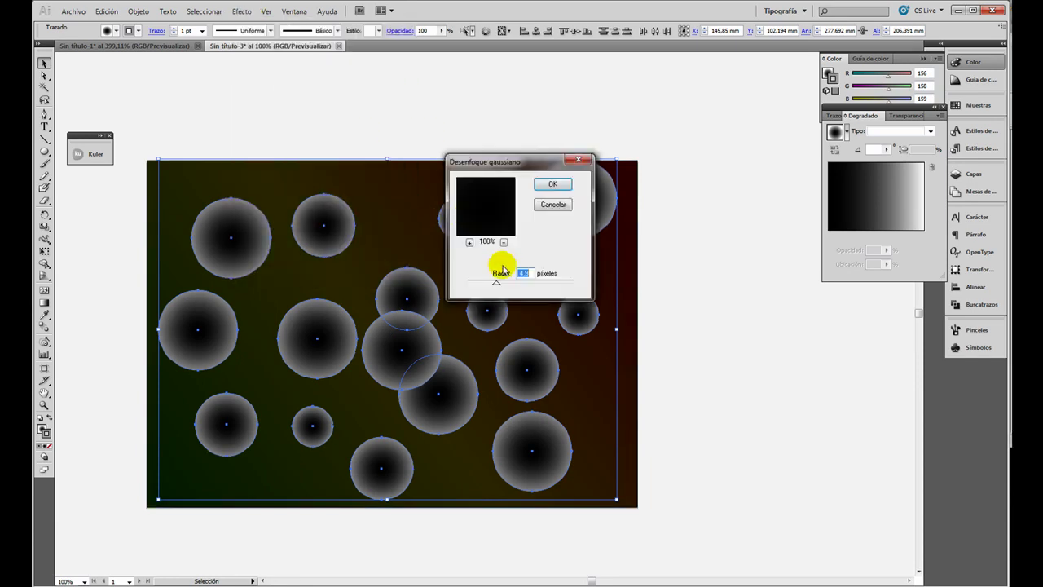
left_click(469, 243)
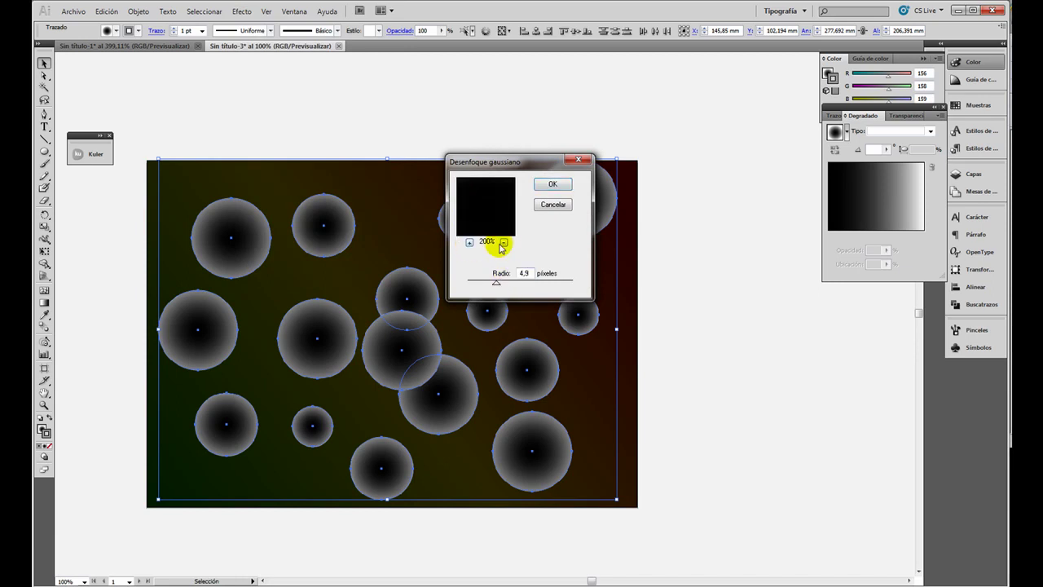
left_click(504, 242)
left_click(504, 243)
left_click(504, 243)
left_click(504, 243)
left_click_drag(511, 284, 544, 282)
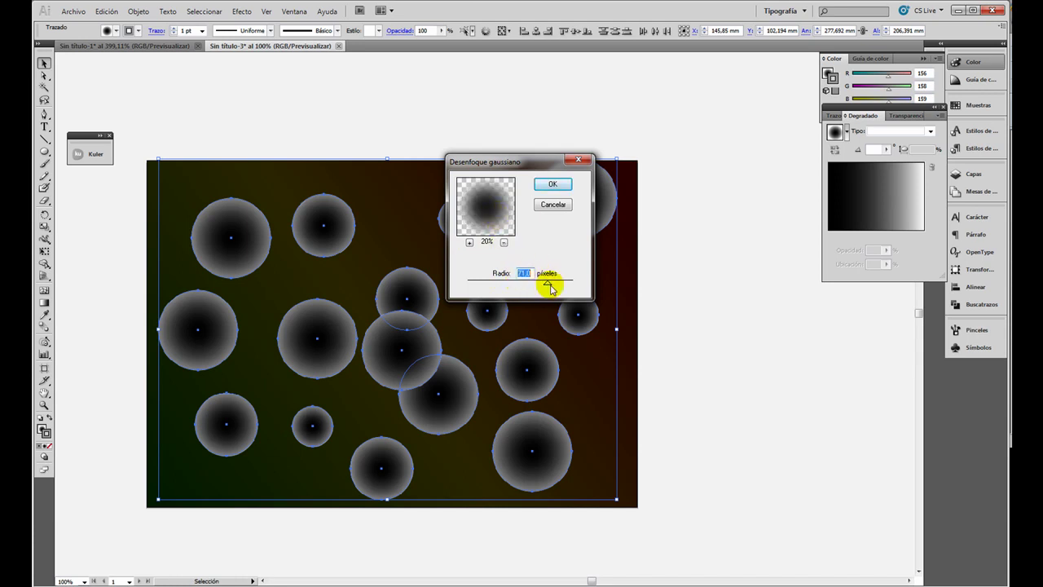
left_click(549, 285)
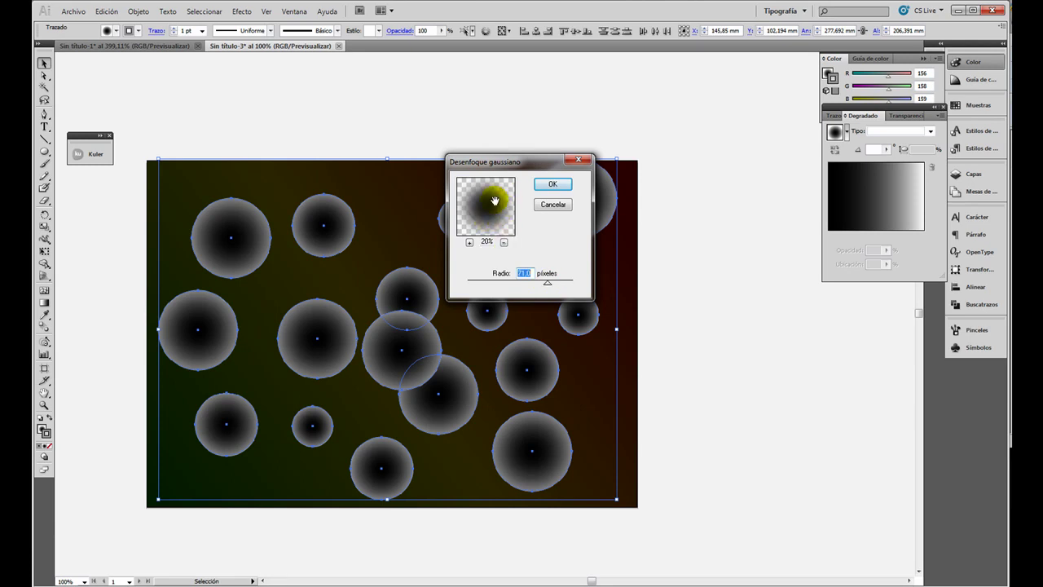
left_click(551, 185)
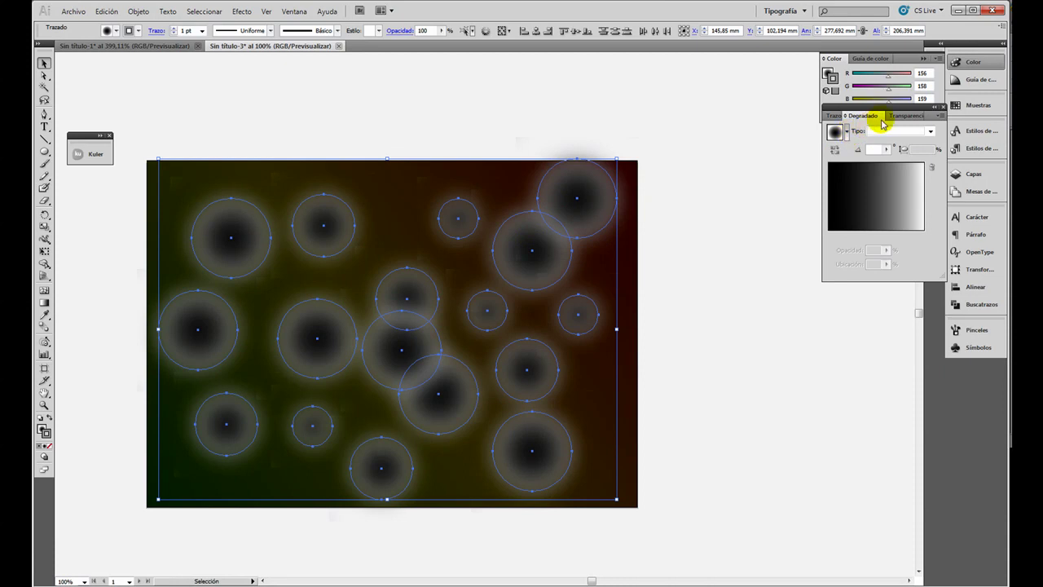
Set the blurred circles' blend mode to Sobreexp. col. (Color Dodge) and deselect all.
left_click(897, 115)
left_click(849, 130)
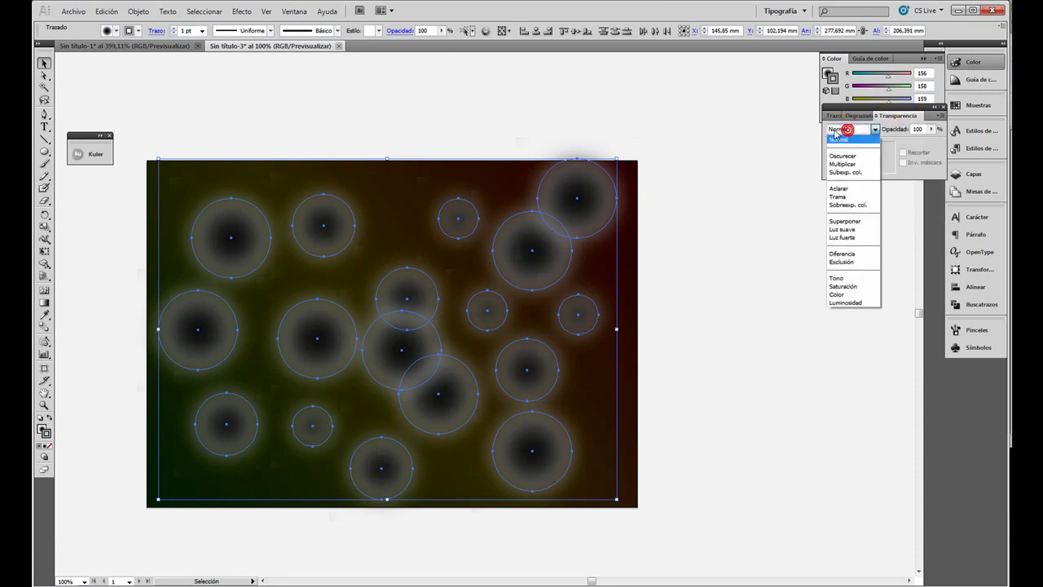
left_click(849, 211)
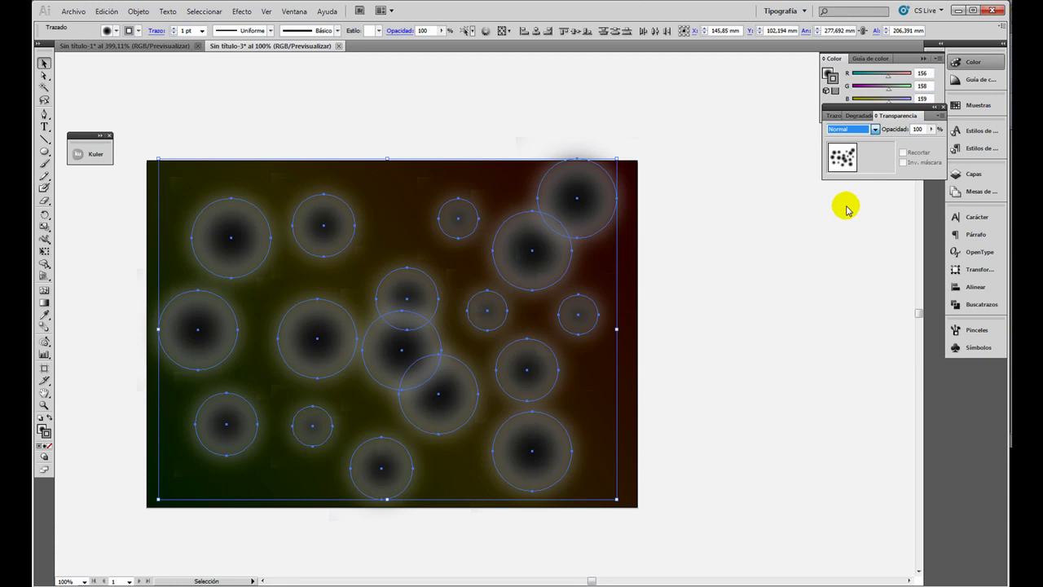
left_click(843, 131)
left_click(849, 209)
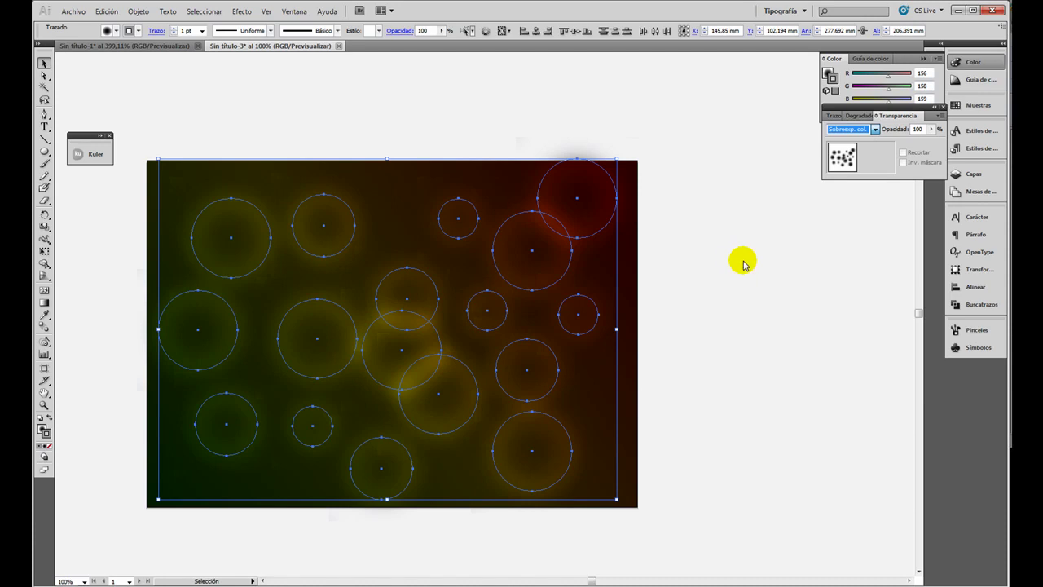
key("ctrl+shift+a")
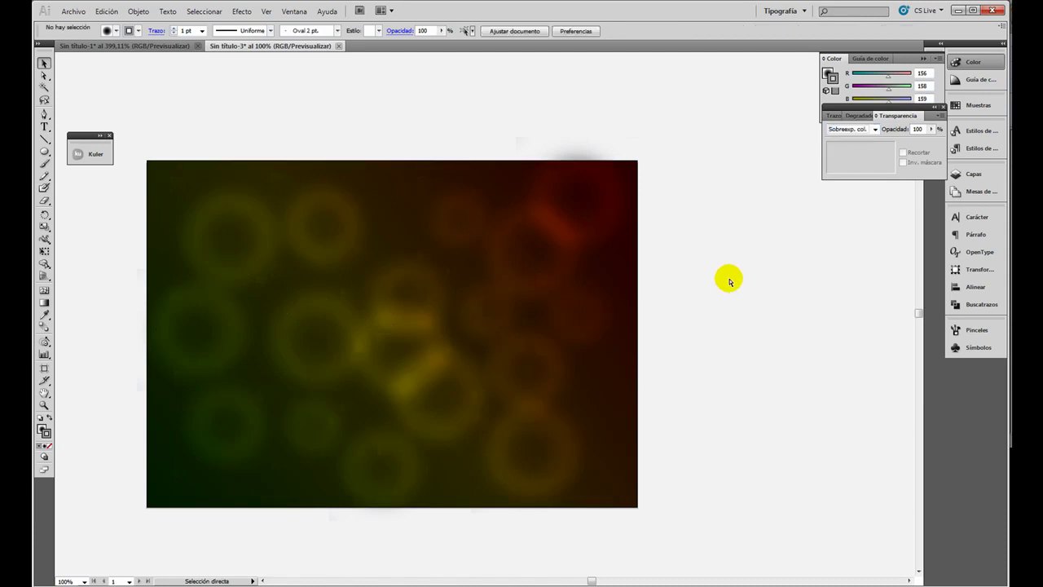
Paste a copy of the circles in front and give it a 10 px Gaussian blur (Desenfoque gaussiano).
key("ctrl+z")
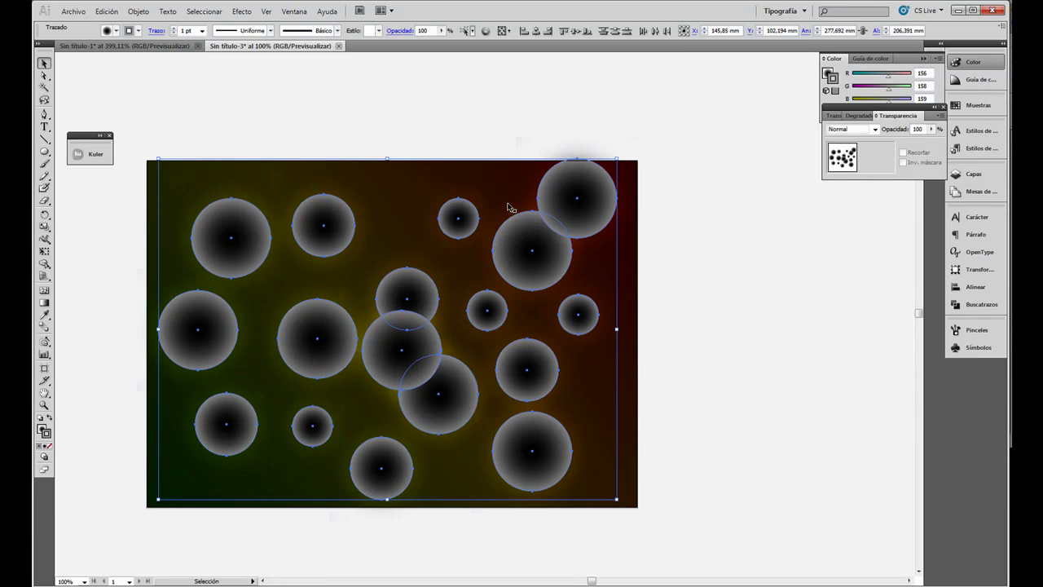
left_click(242, 13)
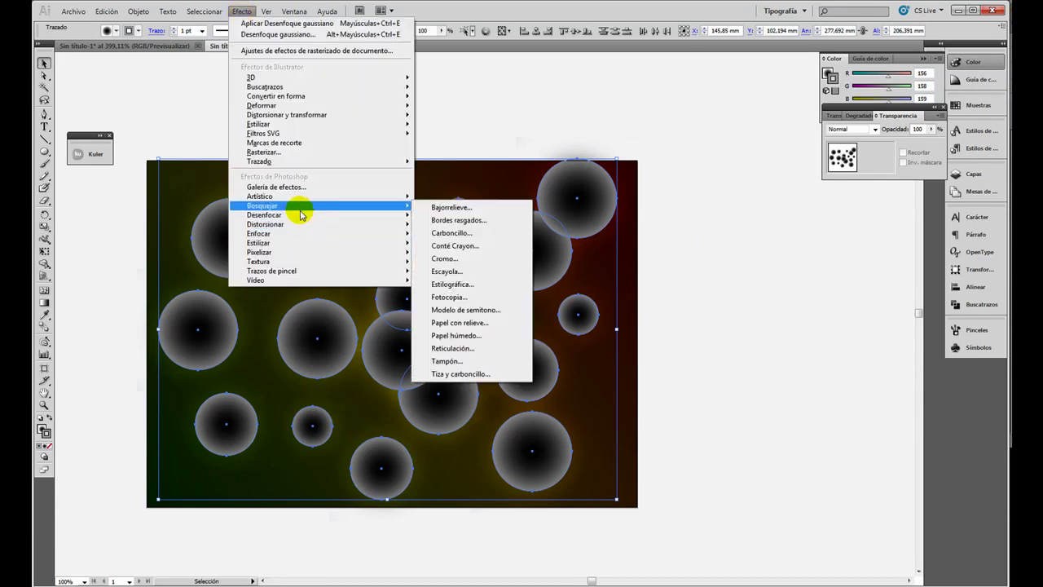
left_click(465, 216)
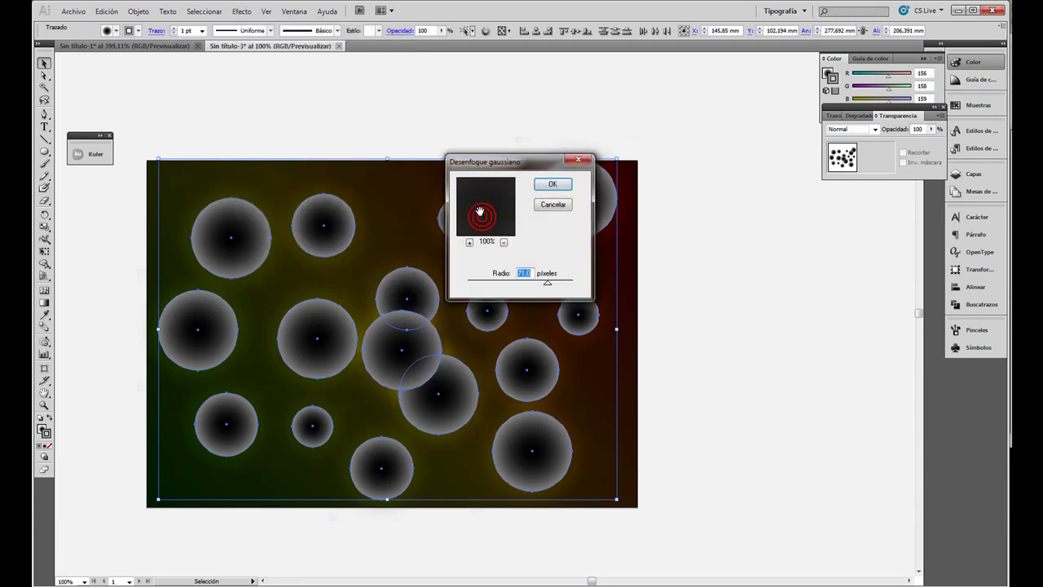
left_click_drag(528, 284, 513, 285)
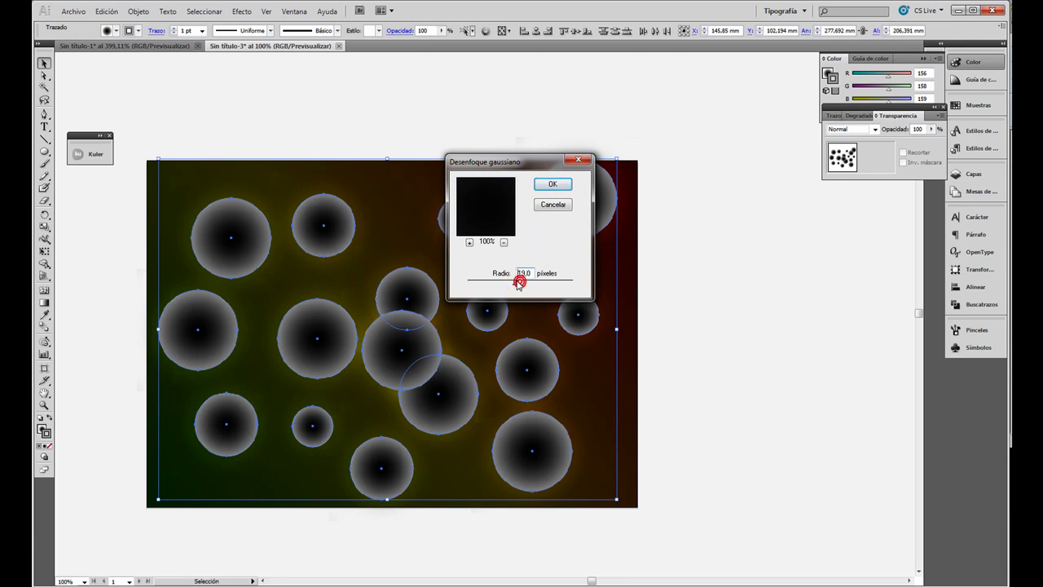
left_click(552, 184)
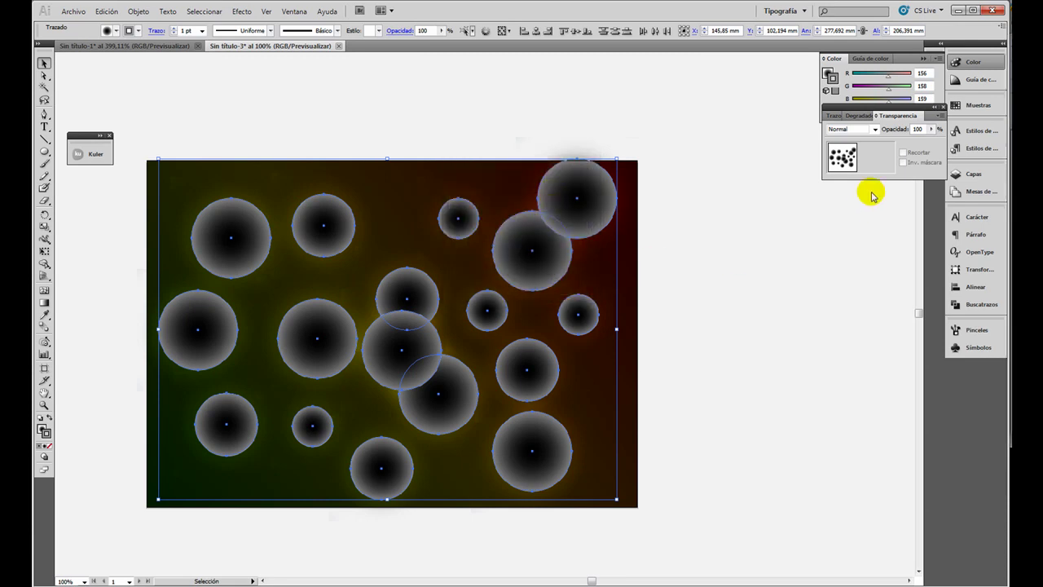
left_click(849, 130)
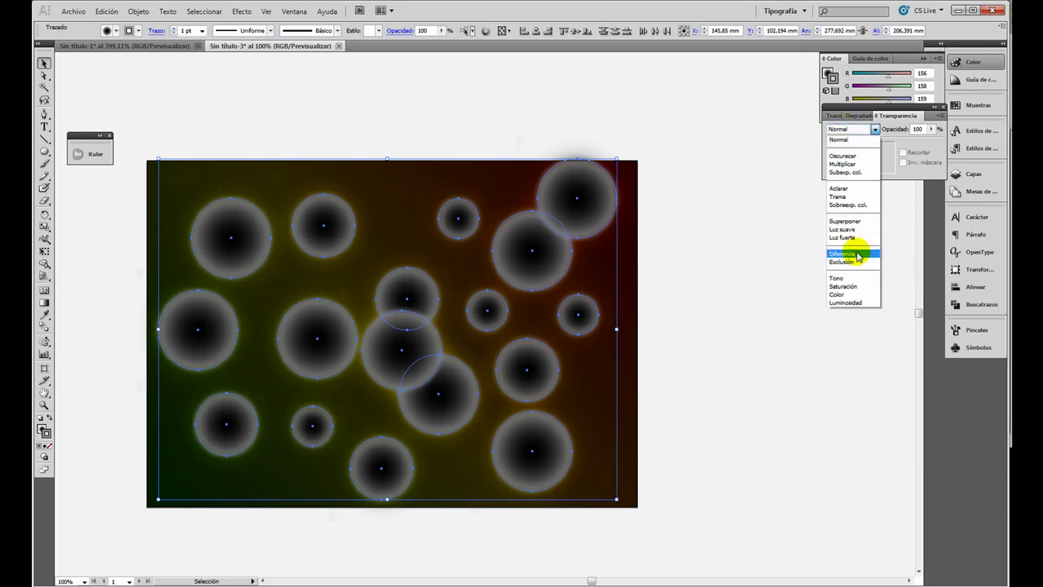
key("Escape")
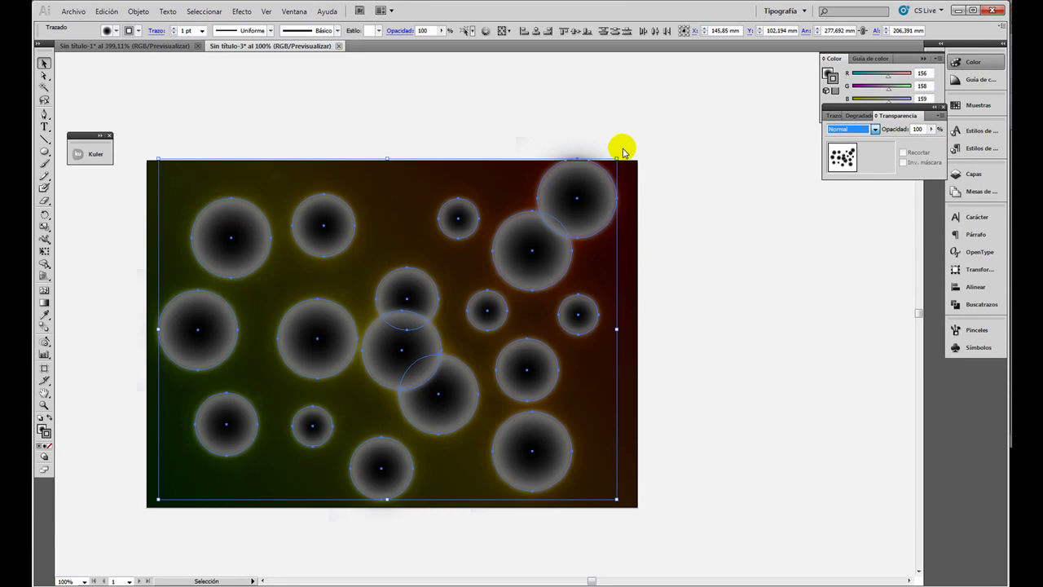
Rotate the blurred circle set 90°, shift it left, and Alt-drag a duplicate onto the right side.
mouse_move(619, 154)
left_mouse_down()
mouse_move(296, 138)
mouse_move(256, 162)
left_mouse_up()
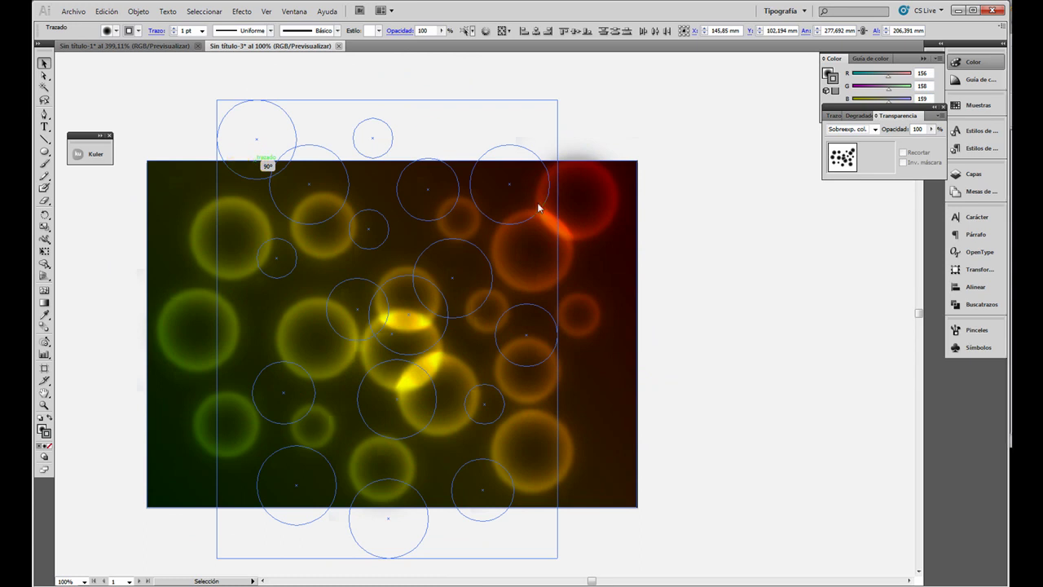
left_click_drag(257, 161, 259, 163)
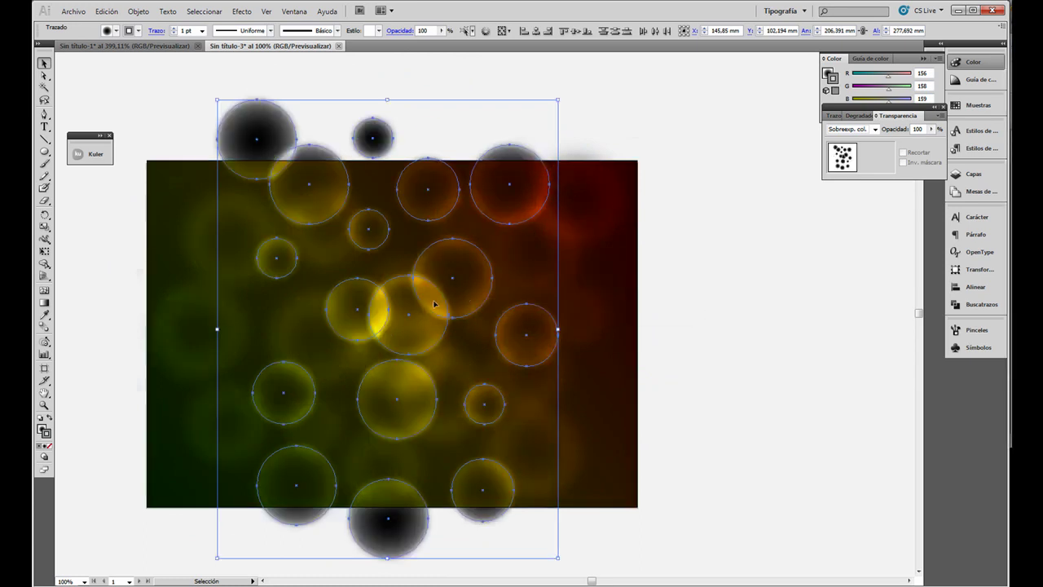
left_click_drag(449, 298, 359, 295)
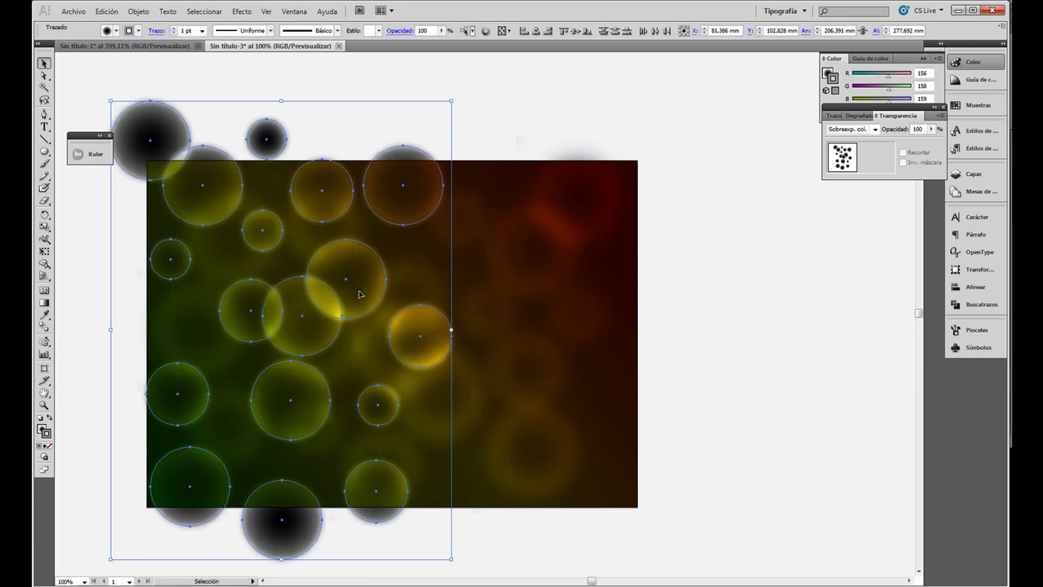
left_click_drag(341, 308, 637, 303)
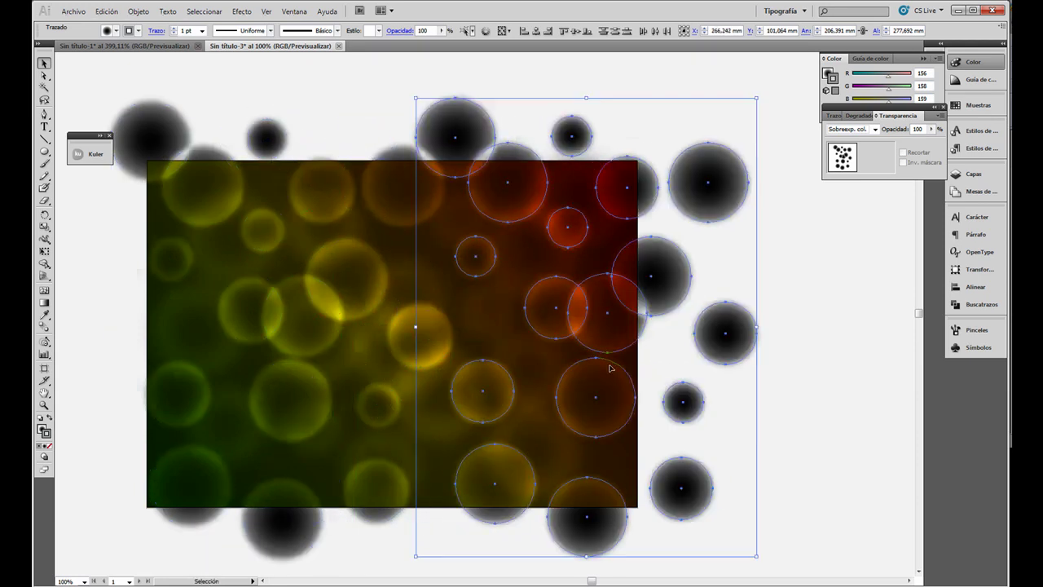
left_click(831, 396)
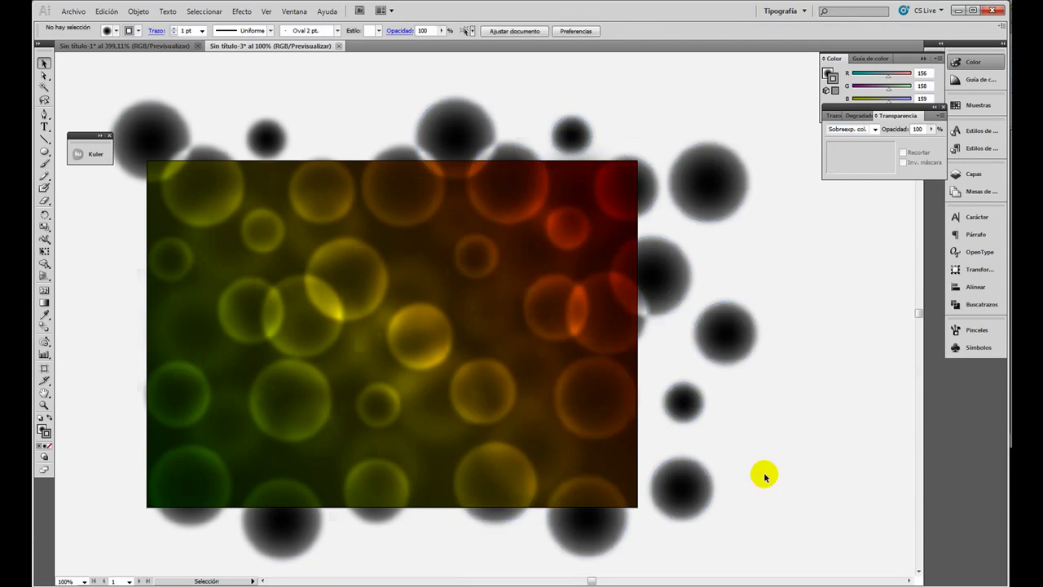
Paste another circle set, shift it left and down, and set it to Sobreexp. col. blending.
key("ctrl+v")
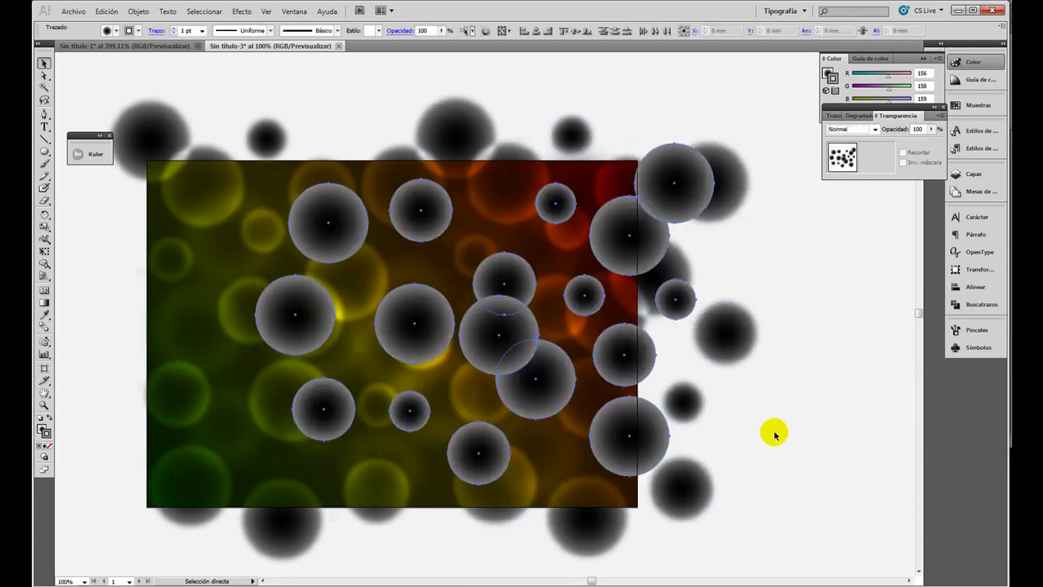
left_click_drag(513, 334, 391, 351)
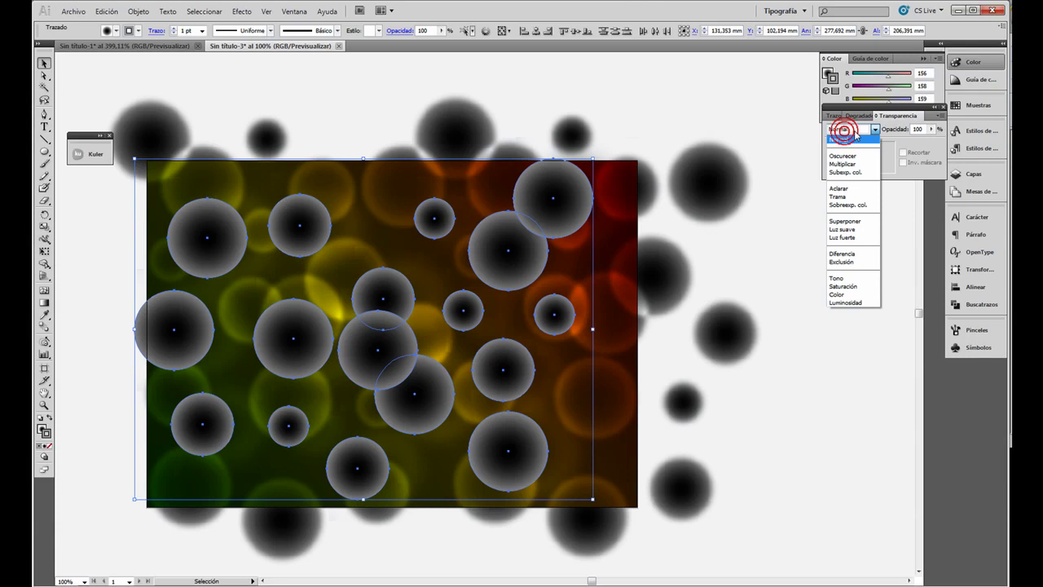
left_click(855, 206)
left_click(833, 284)
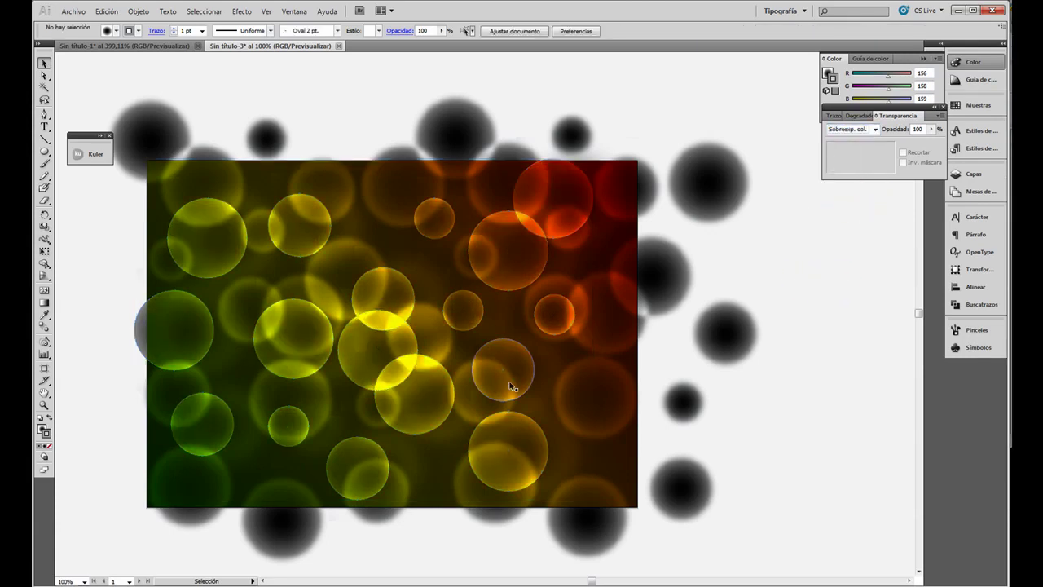
Nudge three individual bubbles into better positions.
mouse_move(511, 386)
left_mouse_down()
mouse_move(521, 381)
mouse_move(457, 409)
mouse_move(466, 416)
left_mouse_up()
left_click_drag(404, 298, 413, 296)
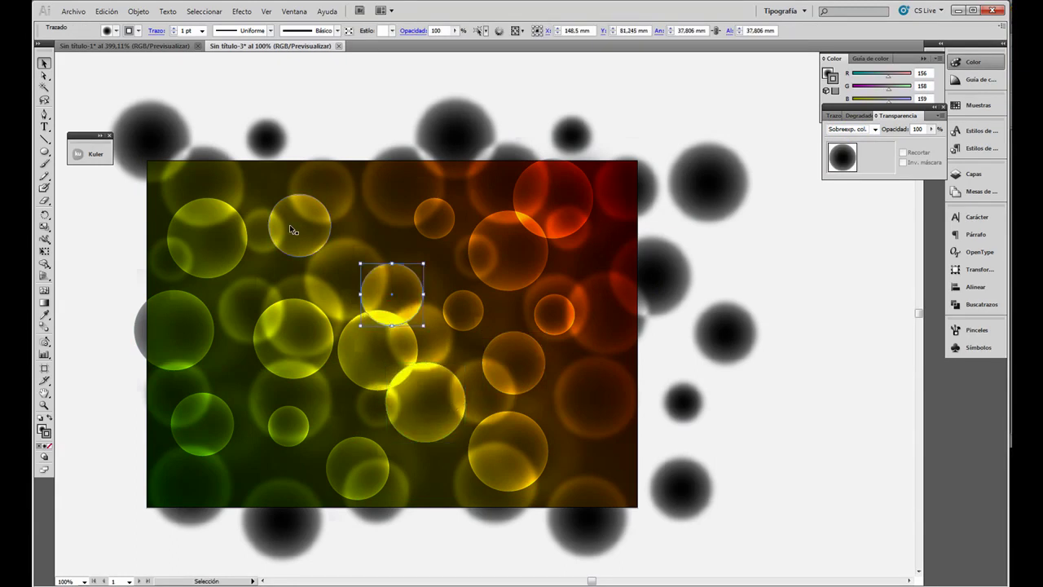
left_click_drag(302, 228, 308, 233)
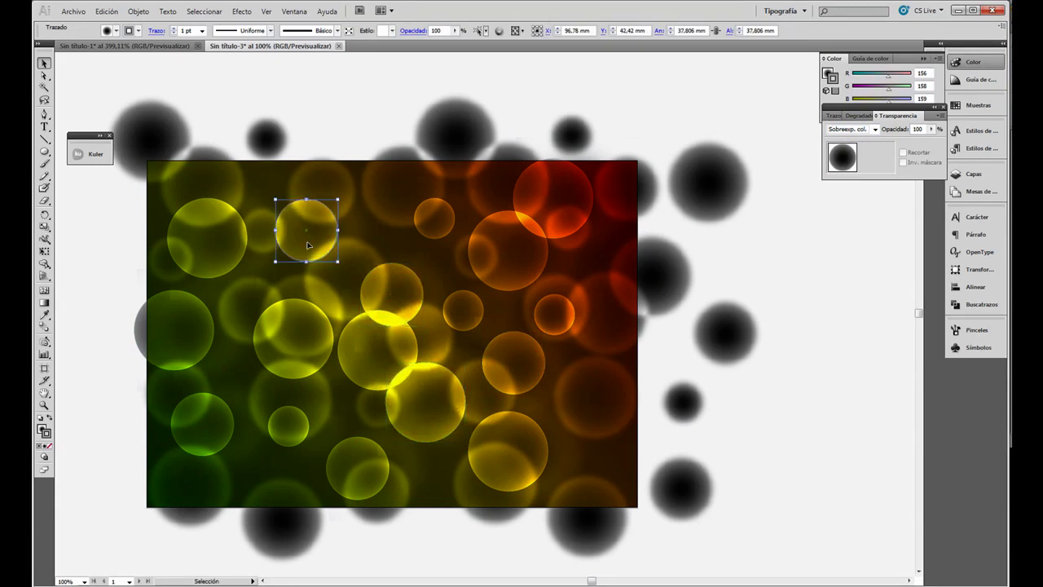